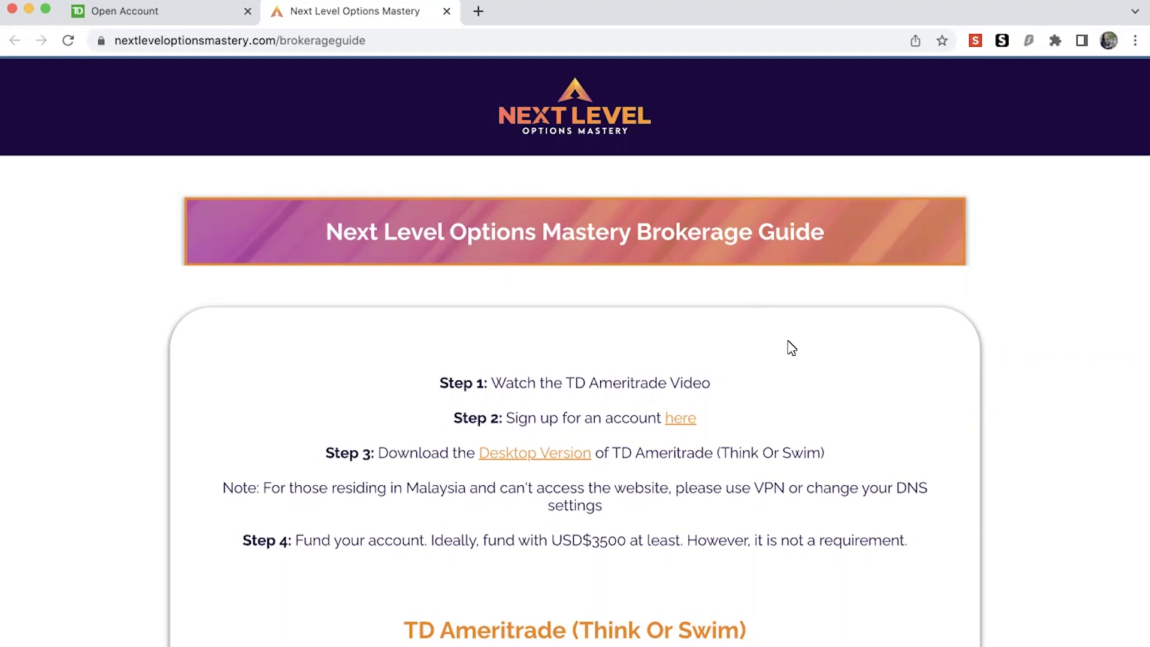
# Scroll the Brokerage Guide past the TD Ameritrade videos to the 'For Malaysians (Who can't access TD Ameritrade)' video
pyautogui.scroll(-5, 792, 348)
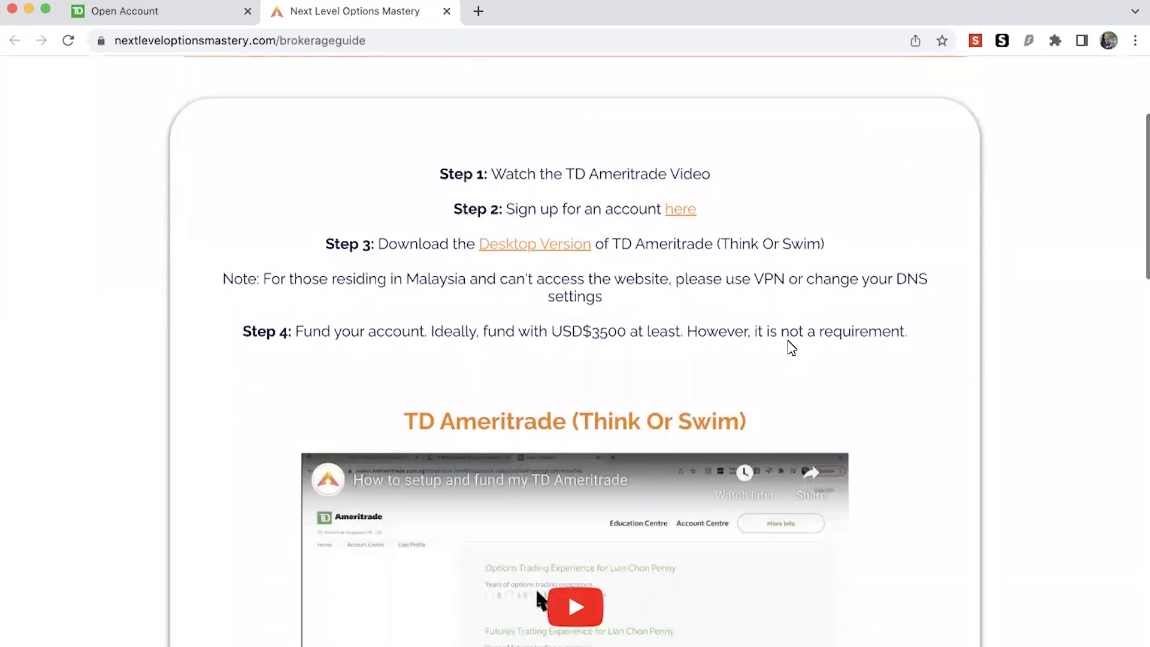
pyautogui.scroll(-2, 792, 347)
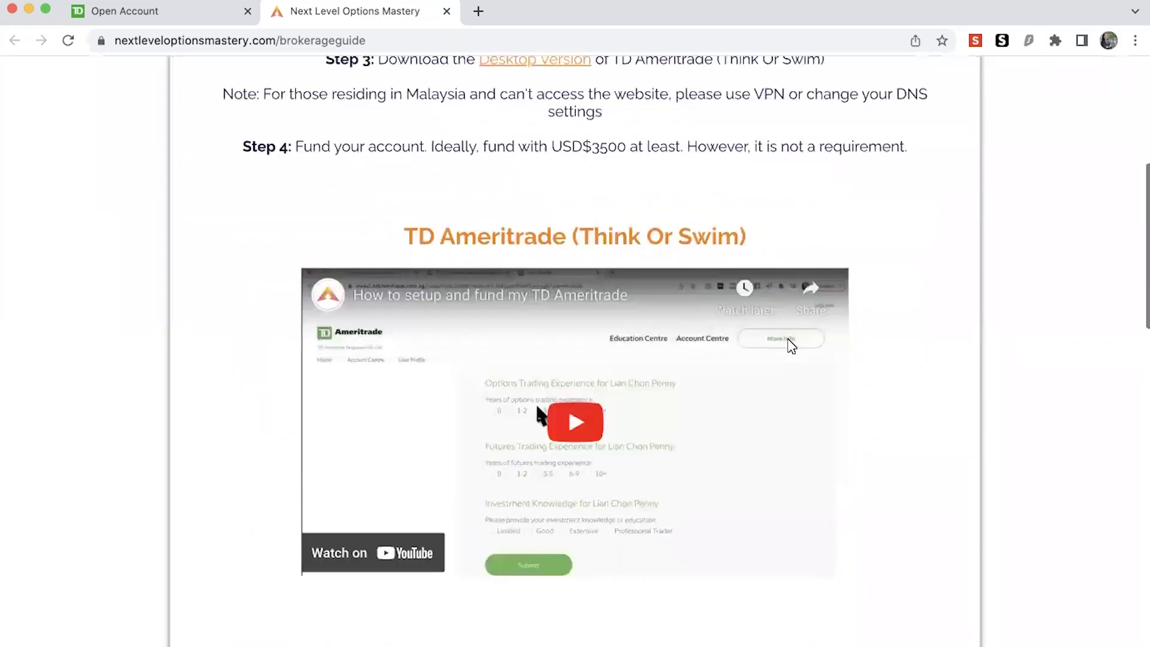
pyautogui.scroll(-7, 791, 346)
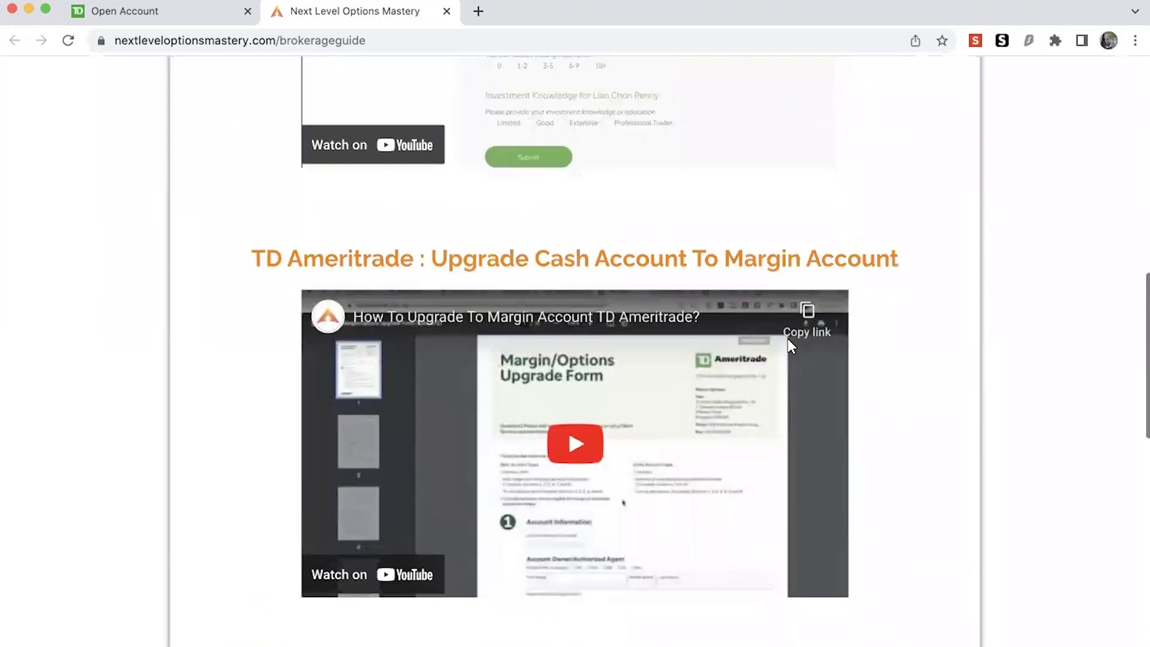
pyautogui.scroll(-5, 791, 346)
pyautogui.scroll(-2, 792, 346)
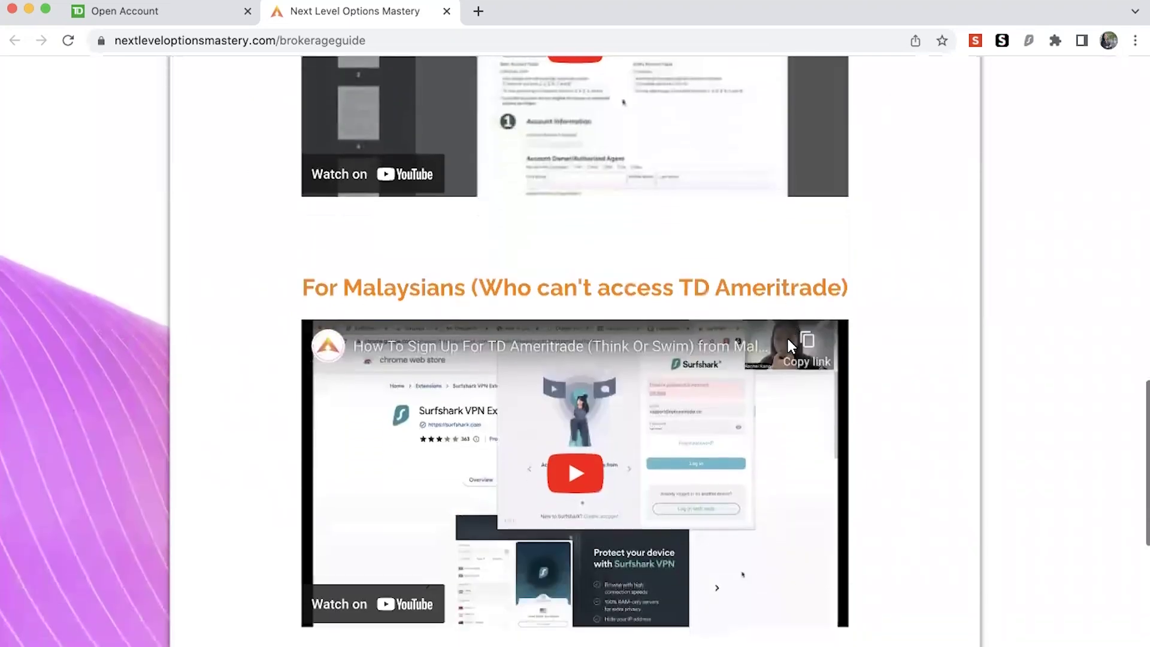
pyautogui.scroll(-1, 791, 346)
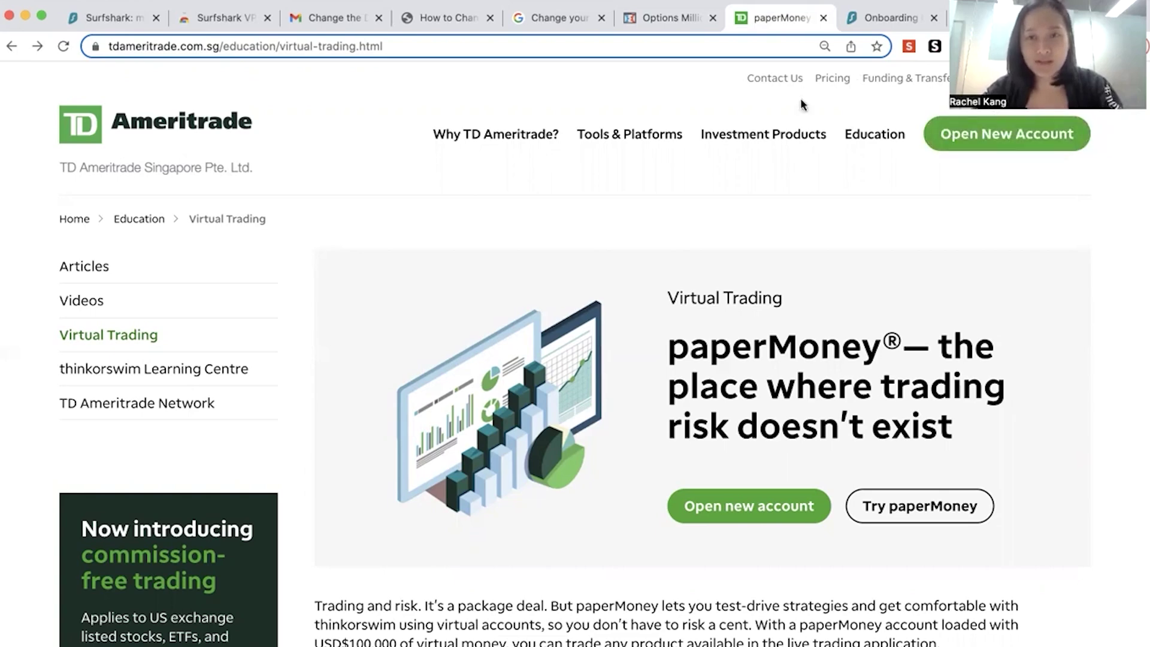
# Switch to the Surfshark Onboarding tab confirming the extension is installed
pyautogui.click(857, 19)
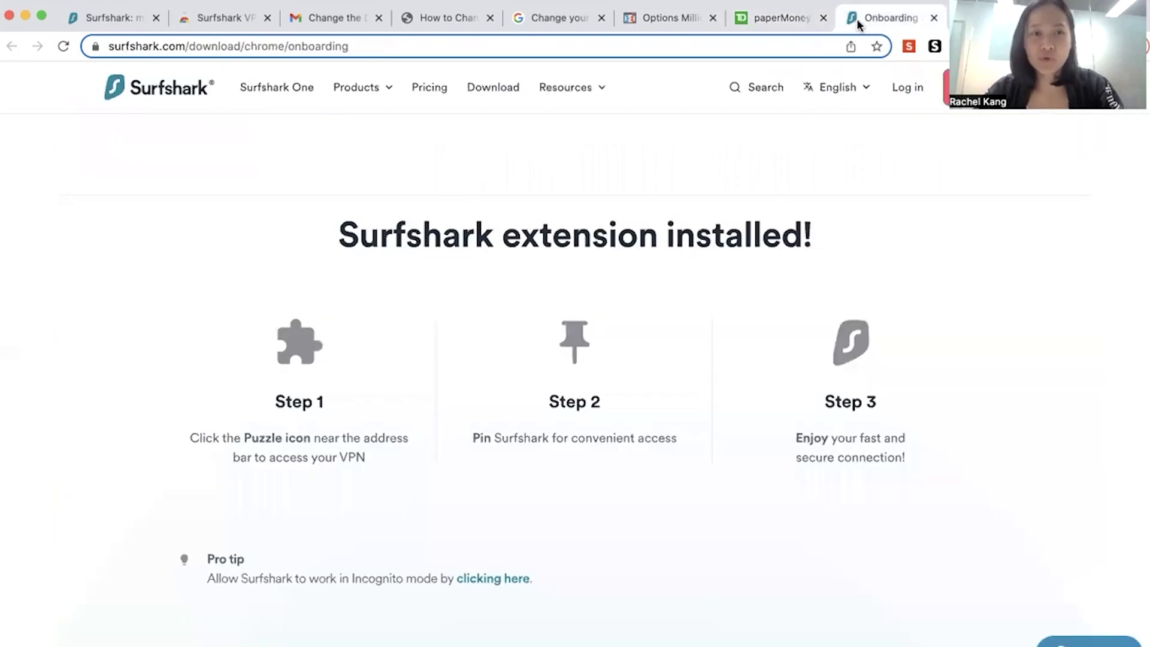
# Go to the 'surfshark price' Google results and scroll down to the Surfshark pricing result
pyautogui.click(557, 18)
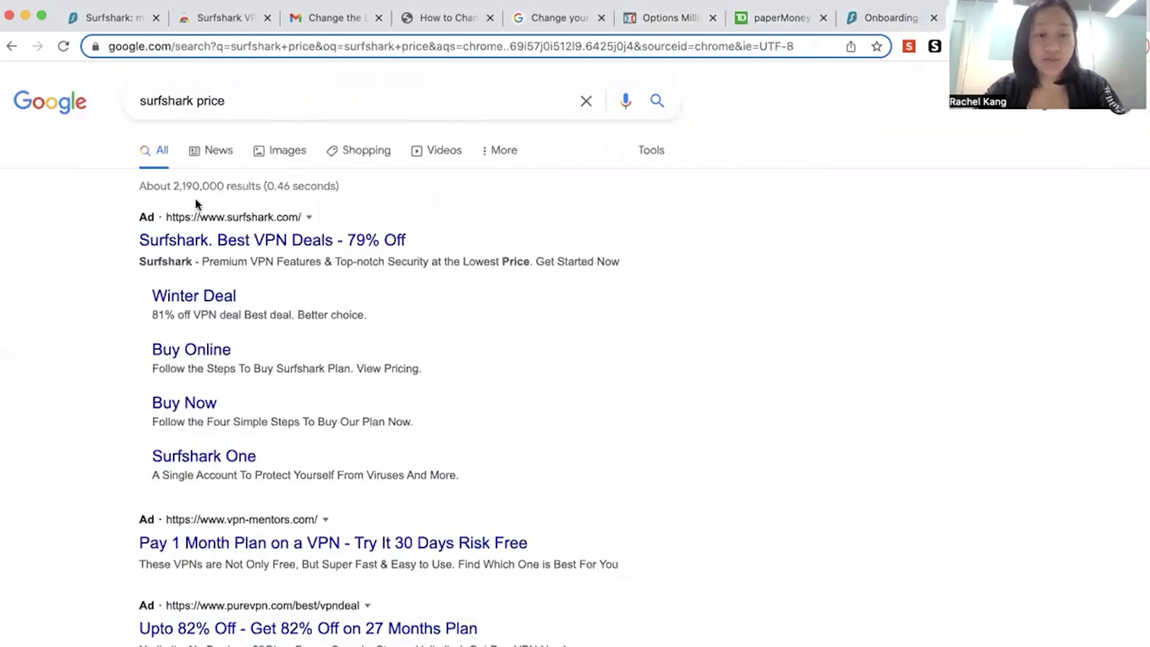
pyautogui.scroll(-6, 196, 199)
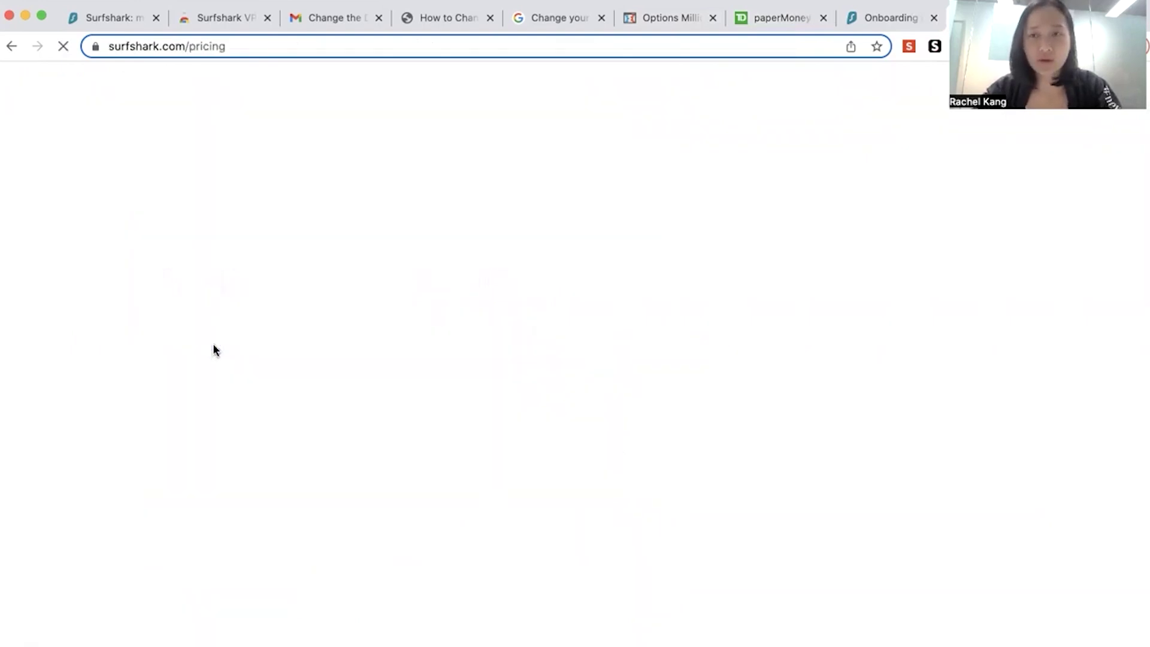
# Compare the SGD prices of Surfshark's 1-, 12- and 24-month plan cards
pyautogui.scroll(-2, 216, 351)
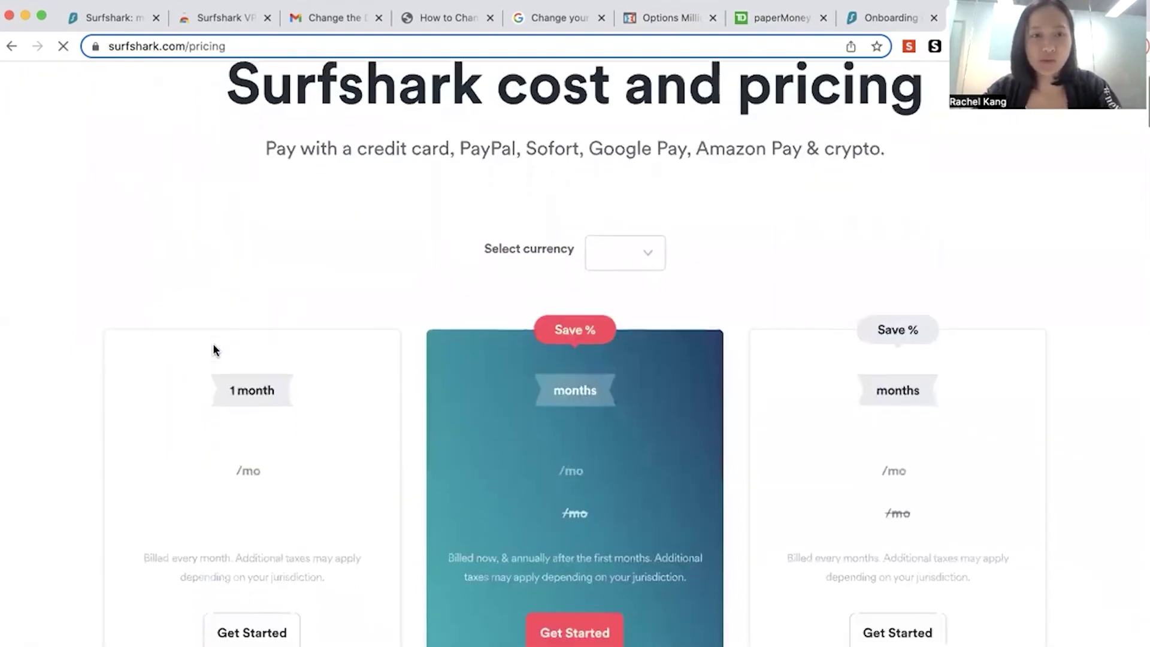
pyautogui.scroll(-2, 214, 350)
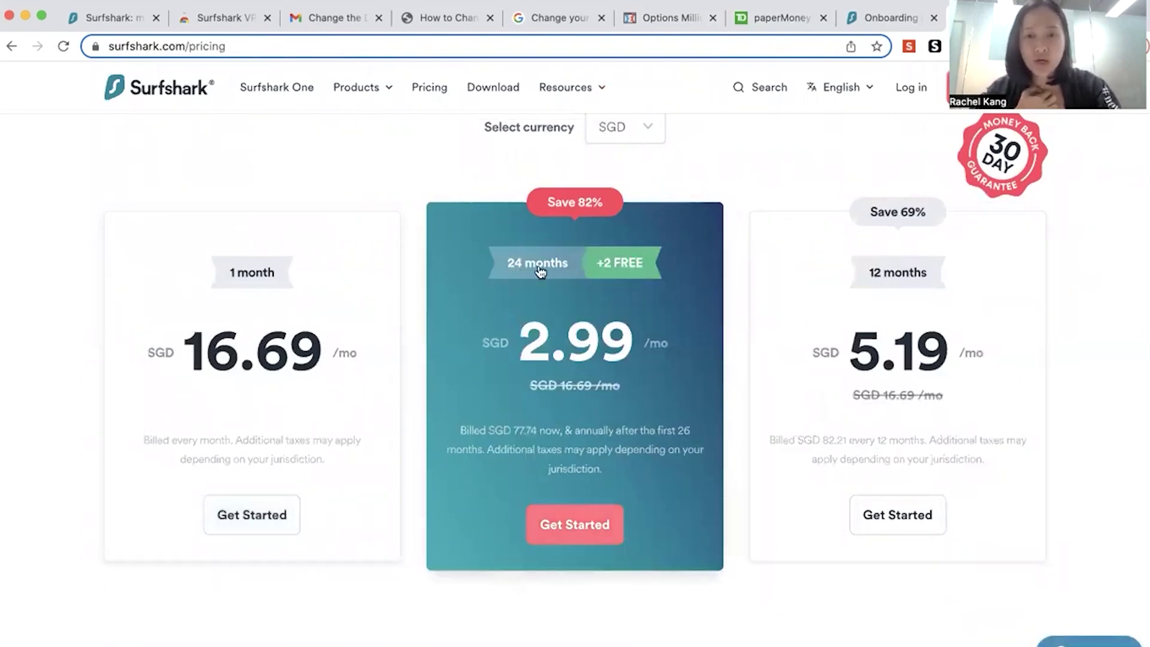
pyautogui.scroll(-2, 541, 273)
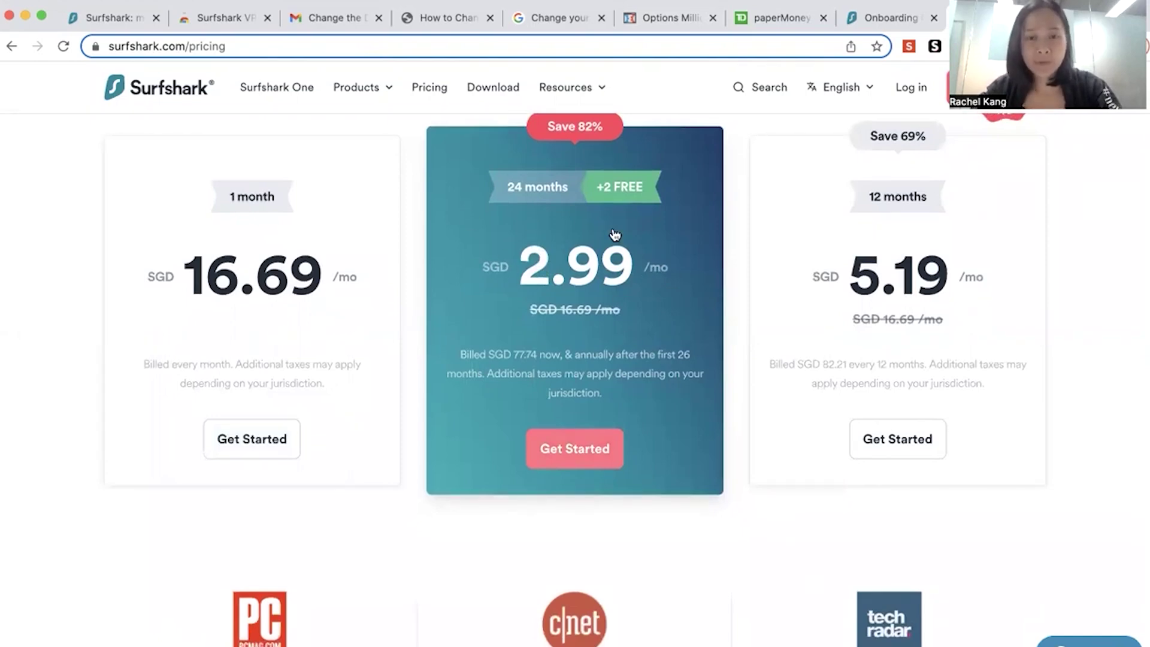
pyautogui.scroll(1, 615, 235)
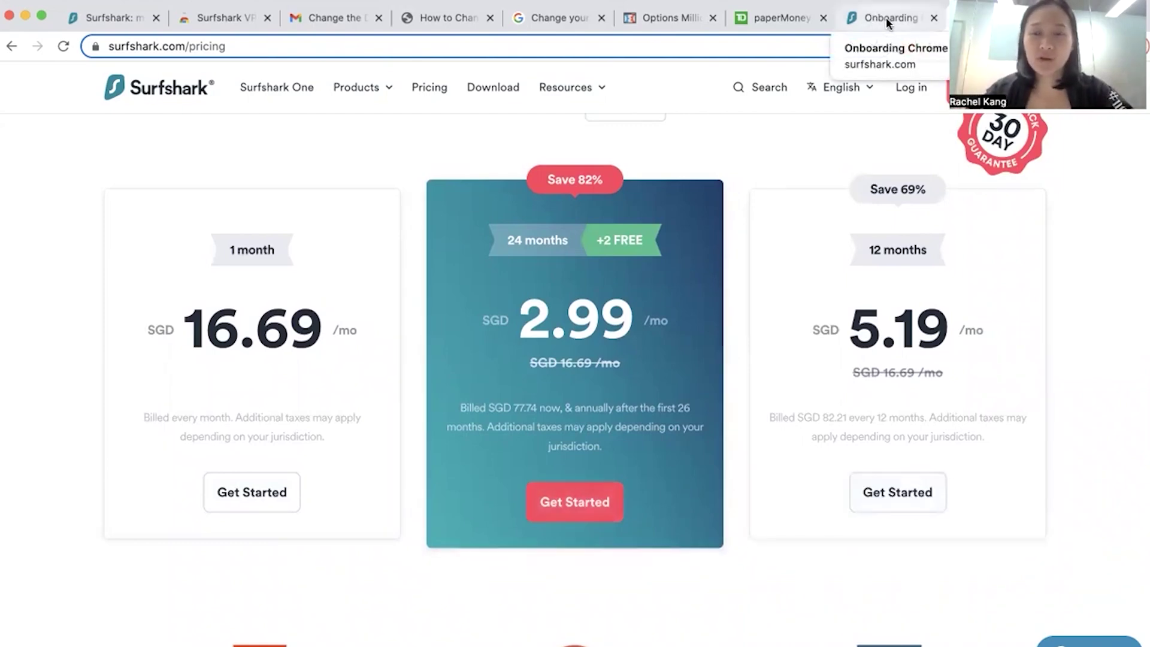
# Return to the Surfshark extension-installed onboarding page after a quick look back at pricing
pyautogui.click(886, 17)
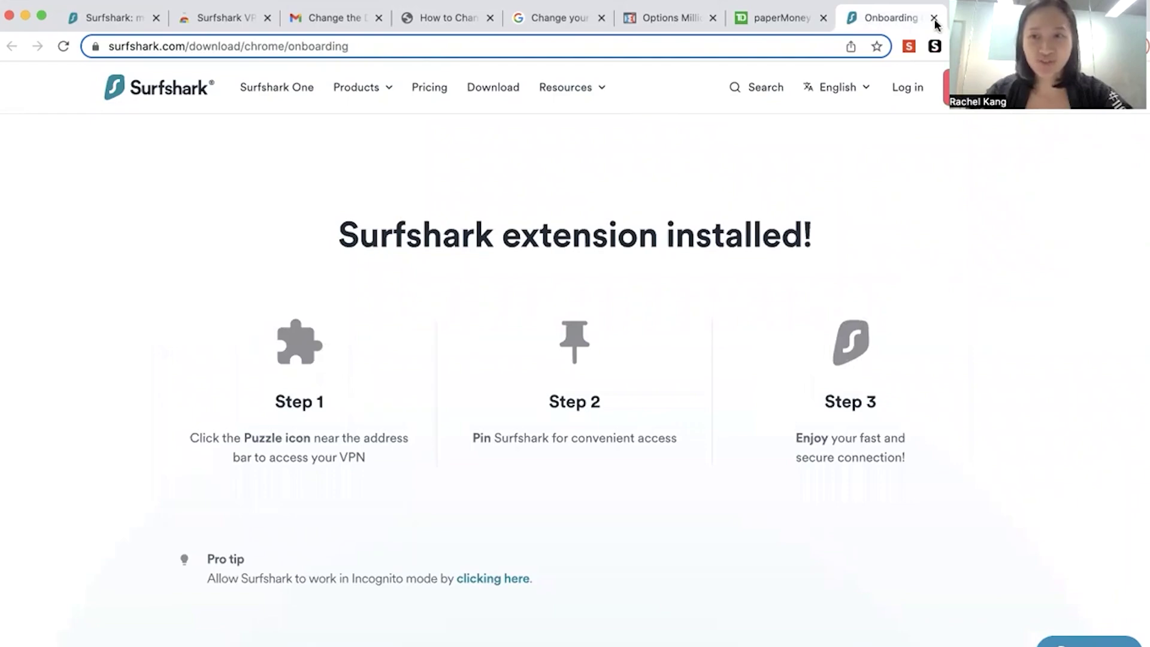
pyautogui.click(970, 18)
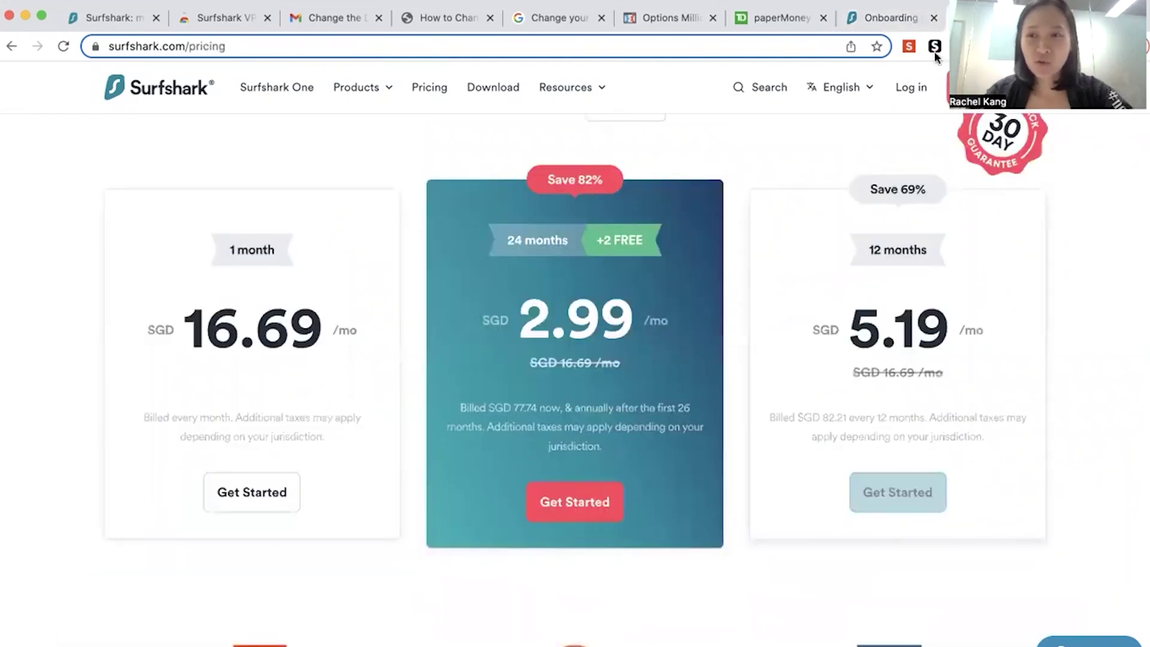
pyautogui.click(900, 19)
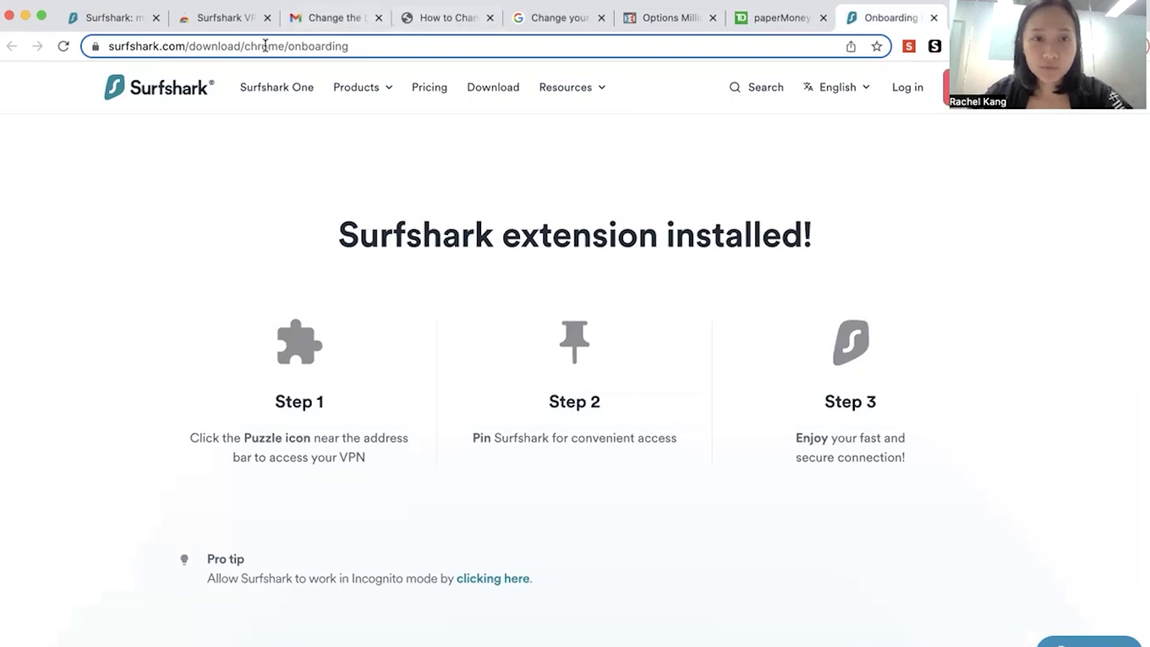
# Remove '/onboarding' from the address to load surfshark.com/download/chrome
pyautogui.click(292, 48)
pyautogui.click(288, 47)
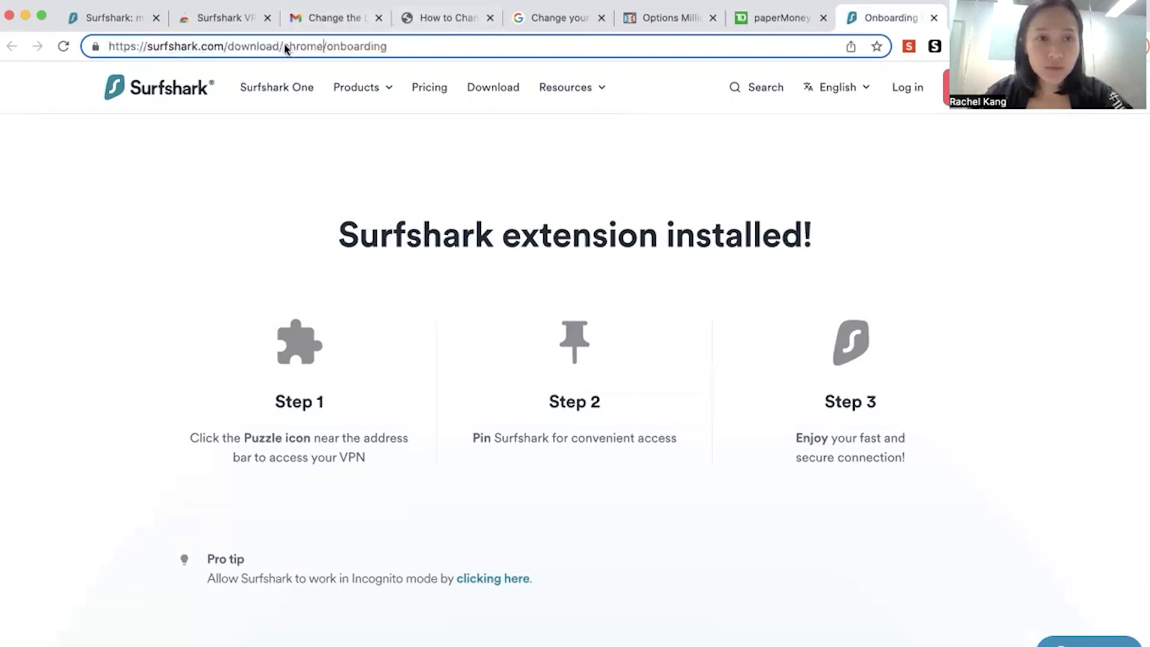
pyautogui.moveTo(324, 47); pyautogui.dragTo(435, 46)
pyautogui.press('BackSpace')
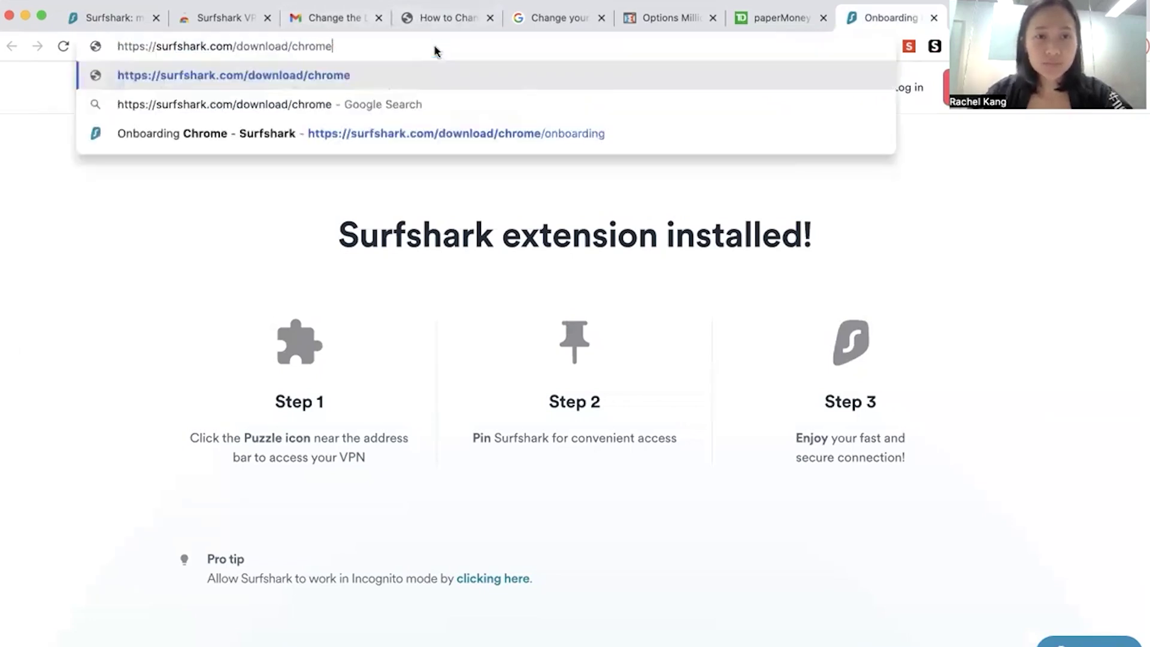
pyautogui.press('Return')
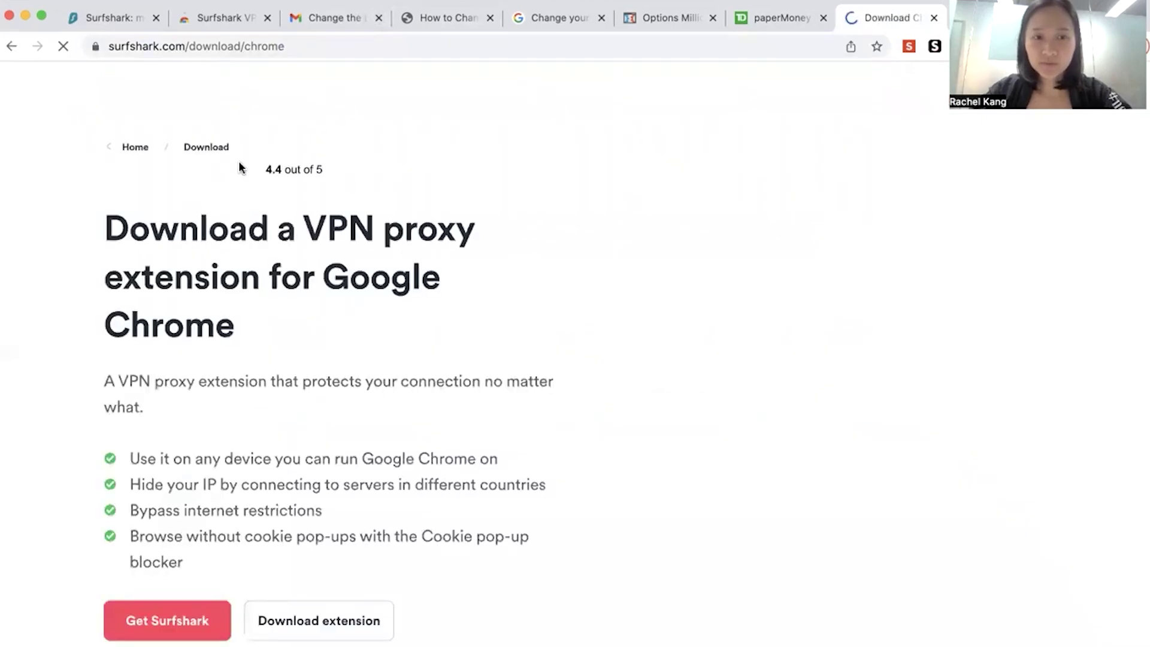
# Scroll the Chrome download page and request the Surfshark extension download
pyautogui.scroll(-2, 257, 300)
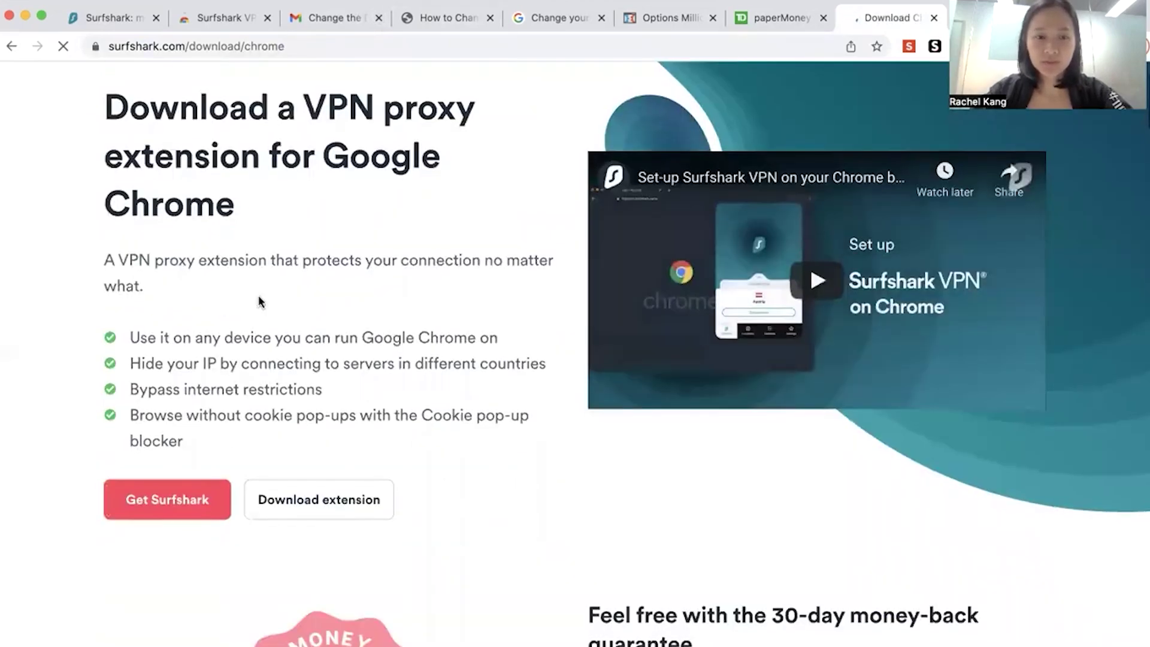
pyautogui.scroll(-1, 260, 302)
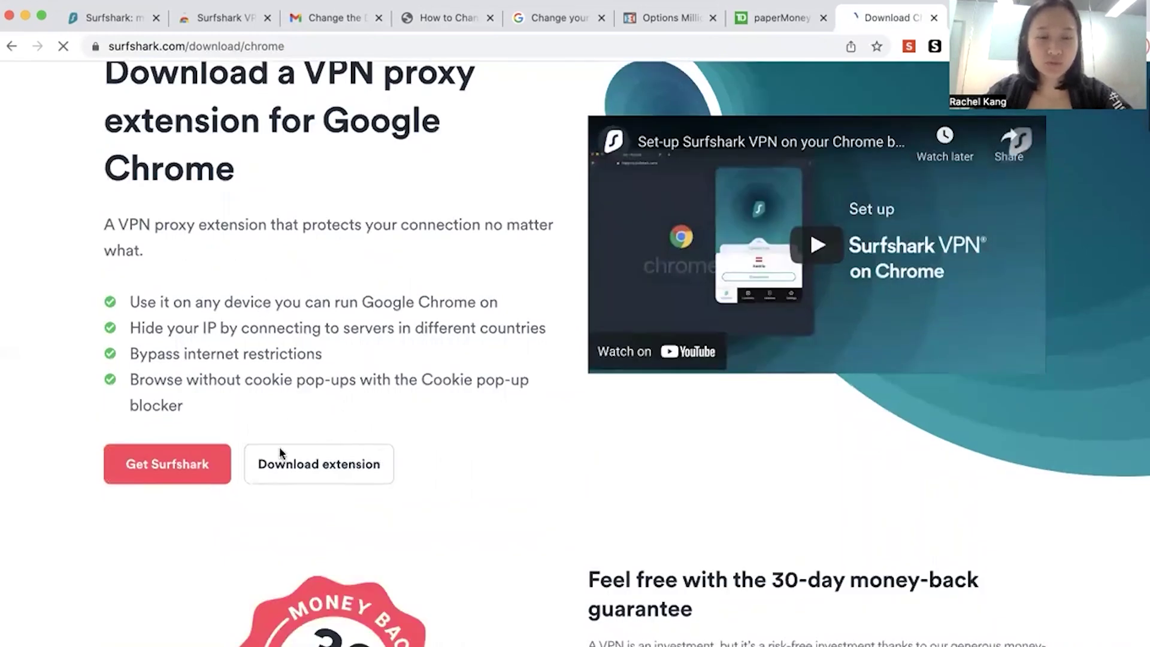
pyautogui.click(291, 465)
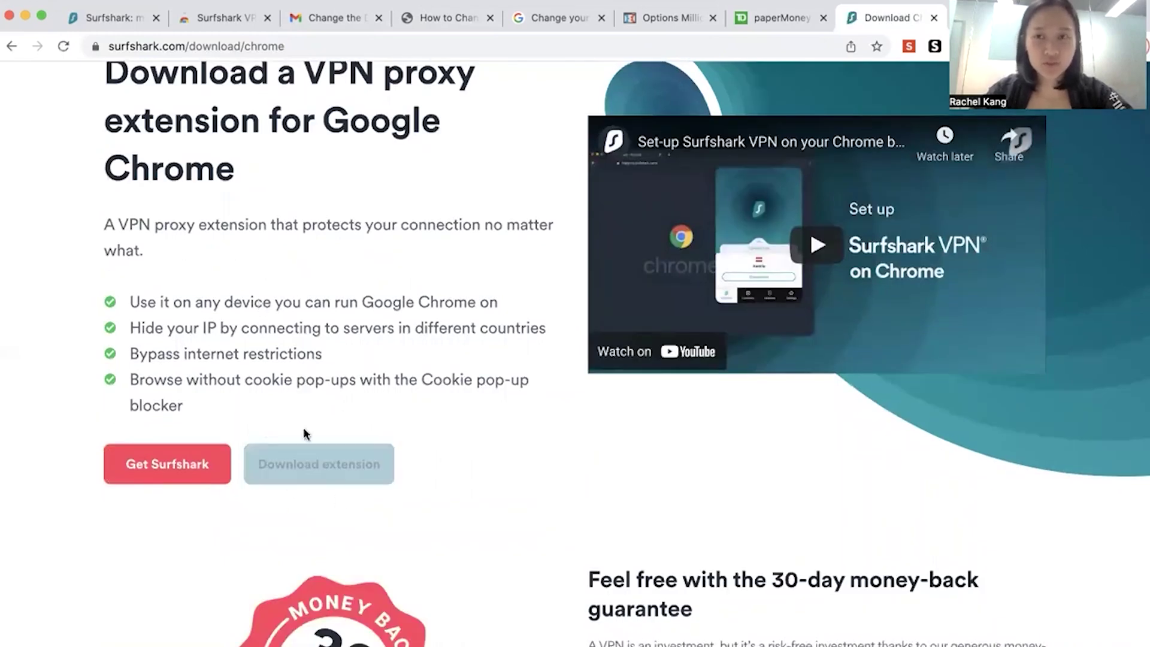
# Install the Surfshark extension and submit the account e-mail and password to sign in
pyautogui.click(318, 462)
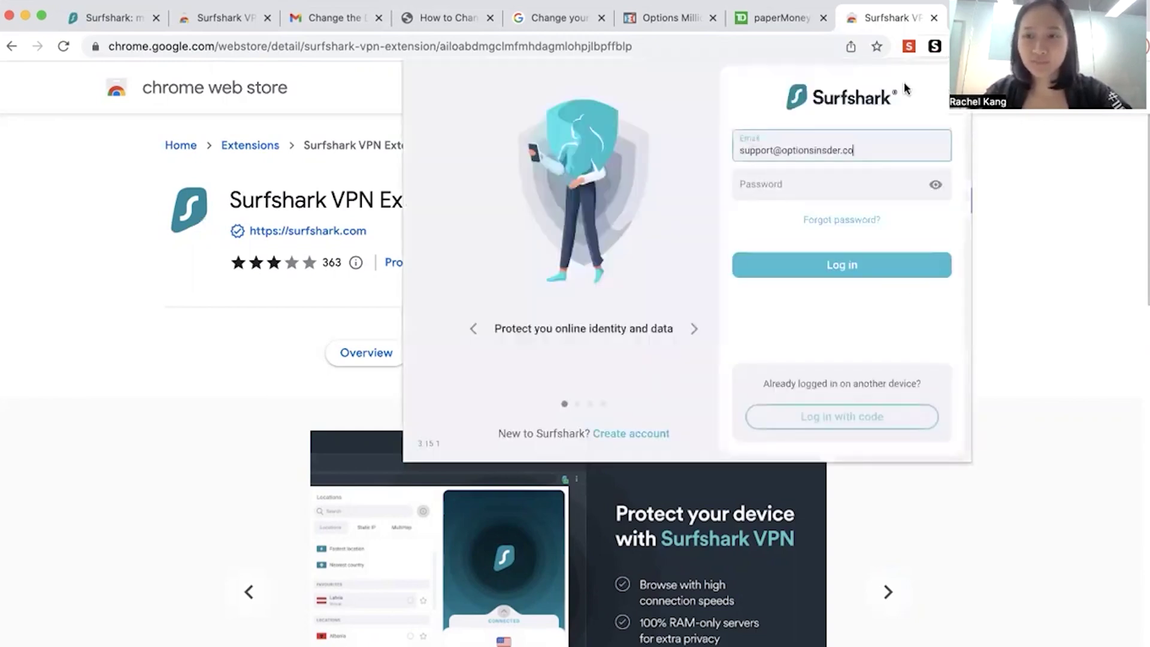
pyautogui.click(837, 184)
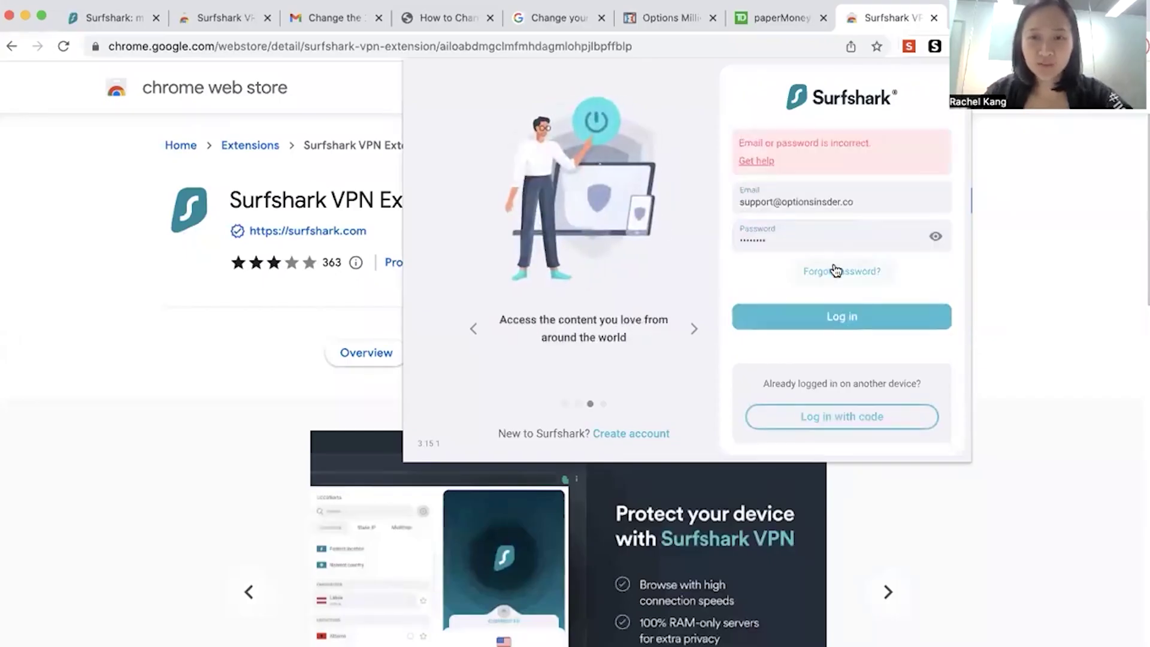
pyautogui.click(799, 242)
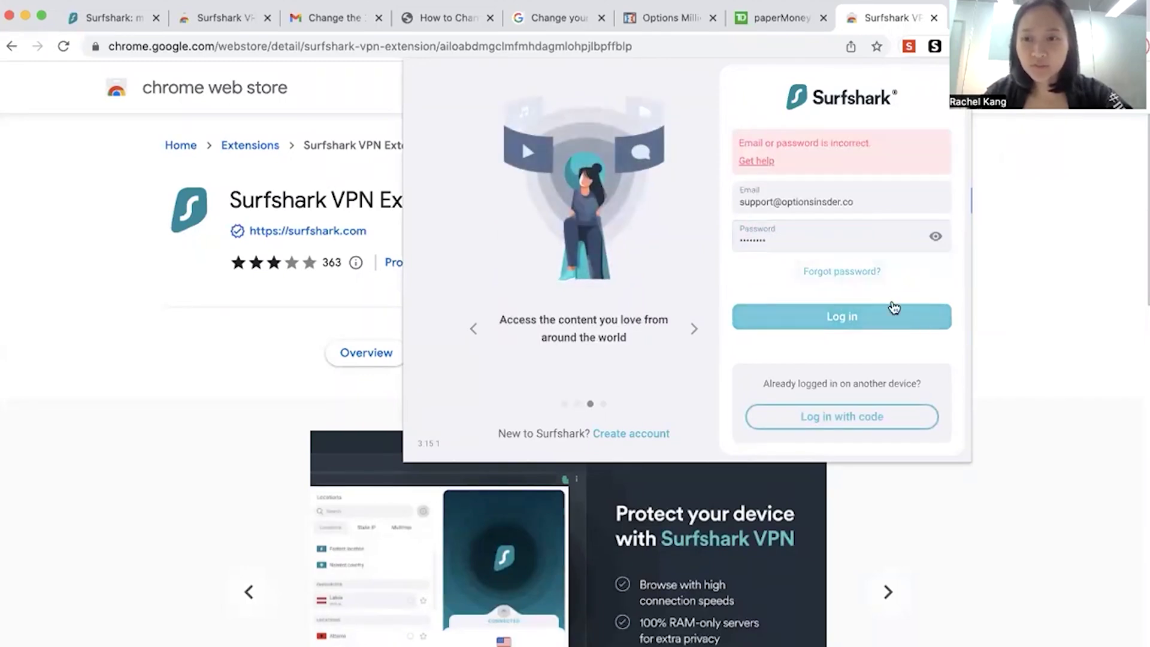
# Correct the password's last character and resubmit until the extension logs in
pyautogui.press('BackSpace')
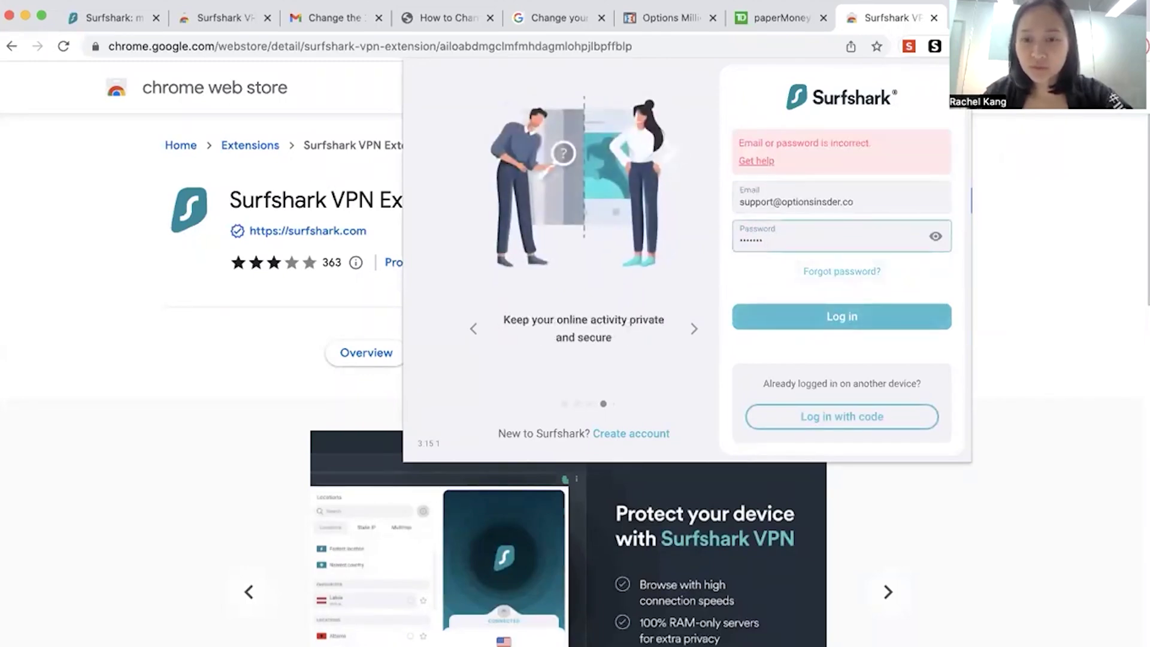
pyautogui.write('1')
pyautogui.click(828, 309)
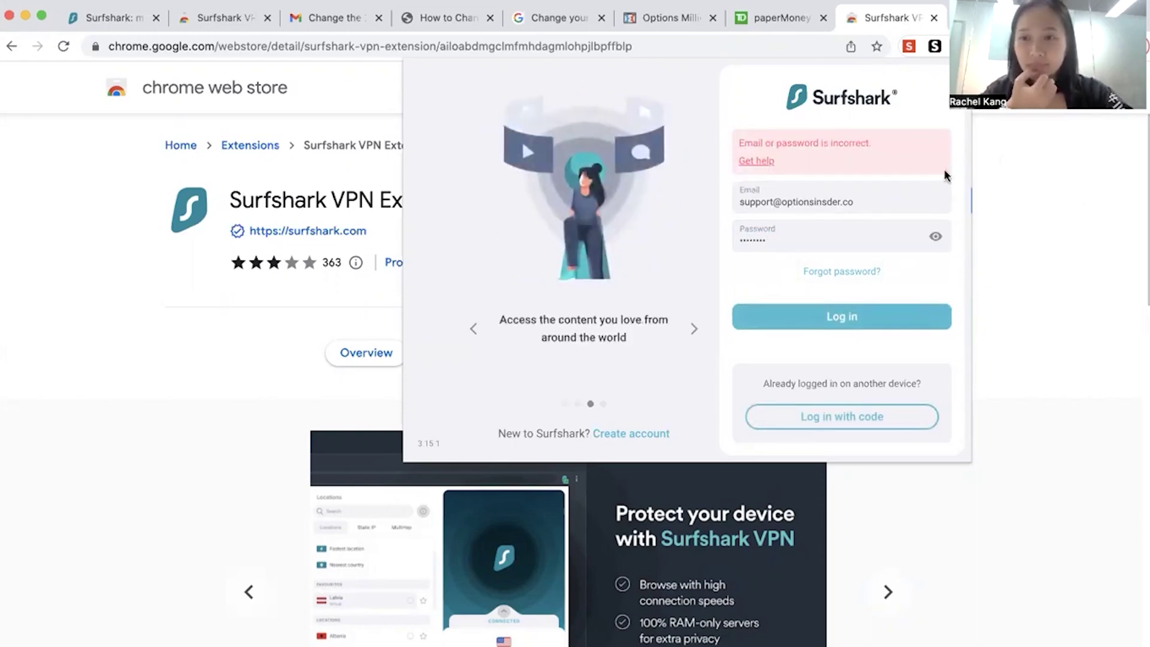
pyautogui.click(881, 239)
pyautogui.click(815, 310)
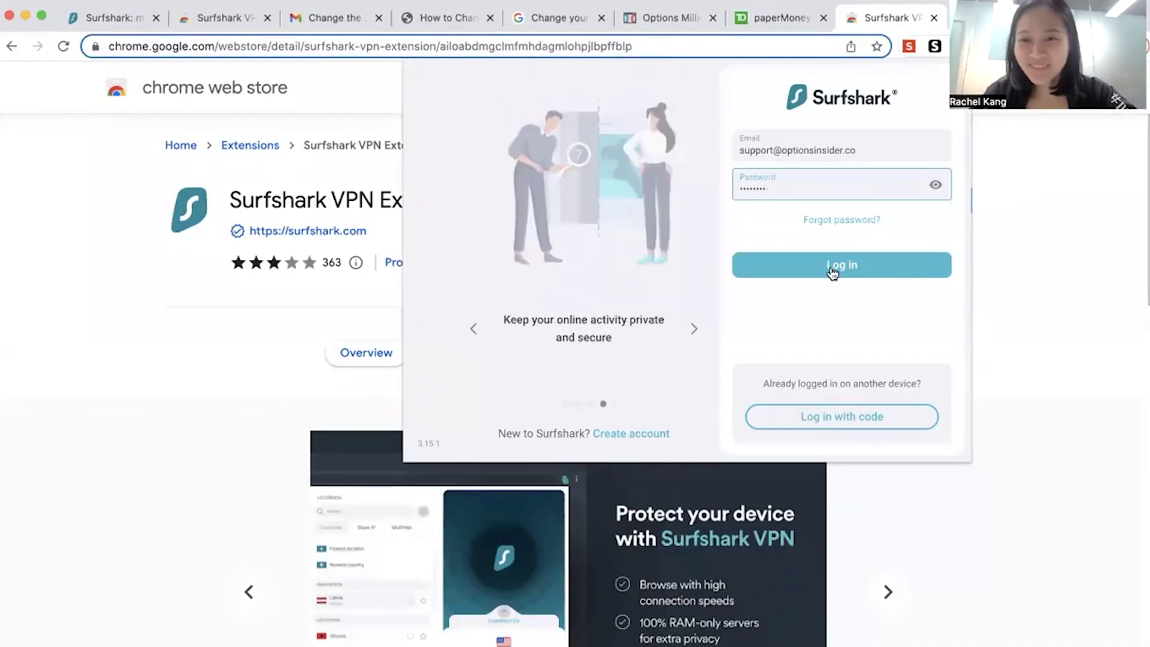
pyautogui.click(831, 272)
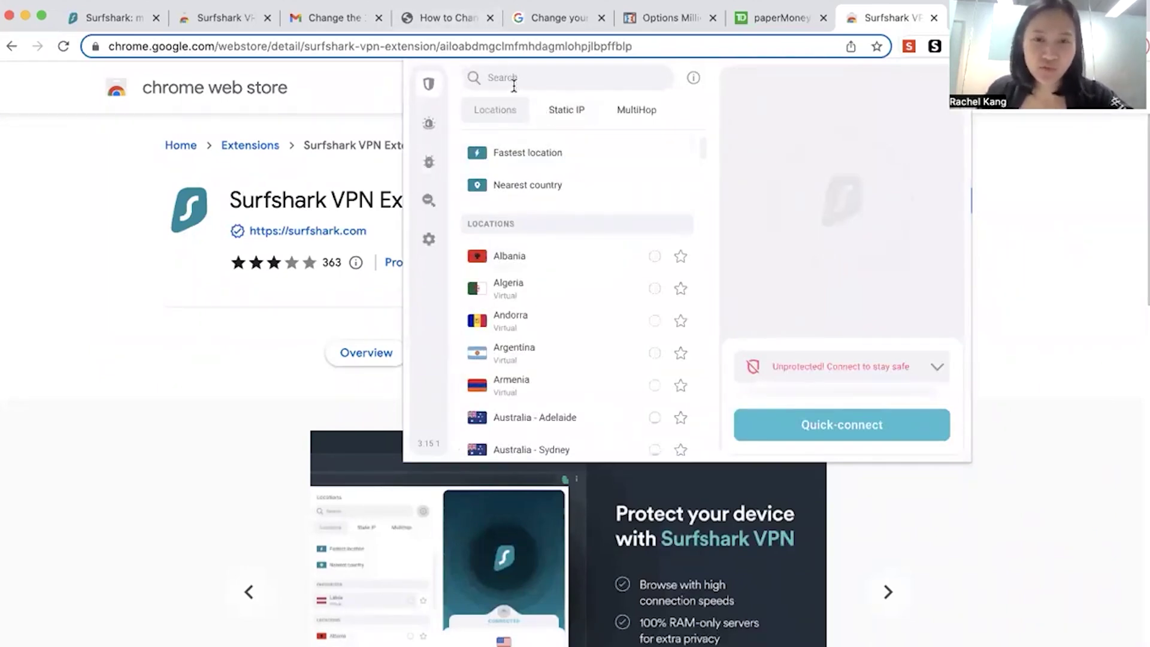
# Search 'singapore' in Surfshark locations, connect to Singapore, and reload the paperMoney page
pyautogui.click(515, 82)
pyautogui.write('si')
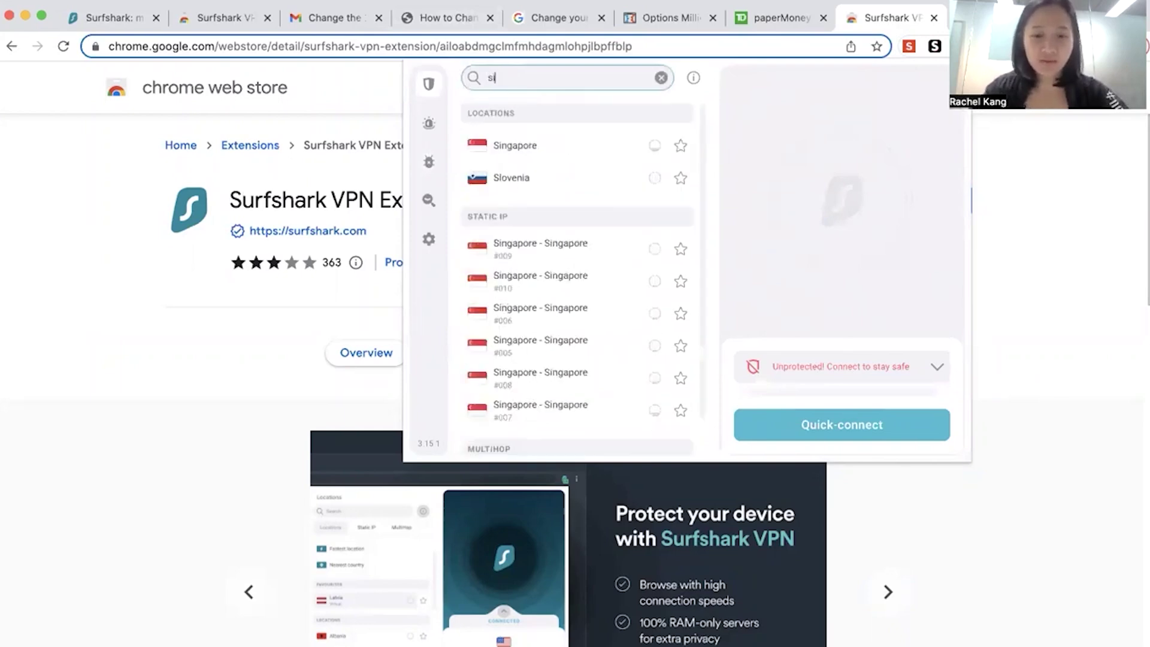
pyautogui.write('ngapore')
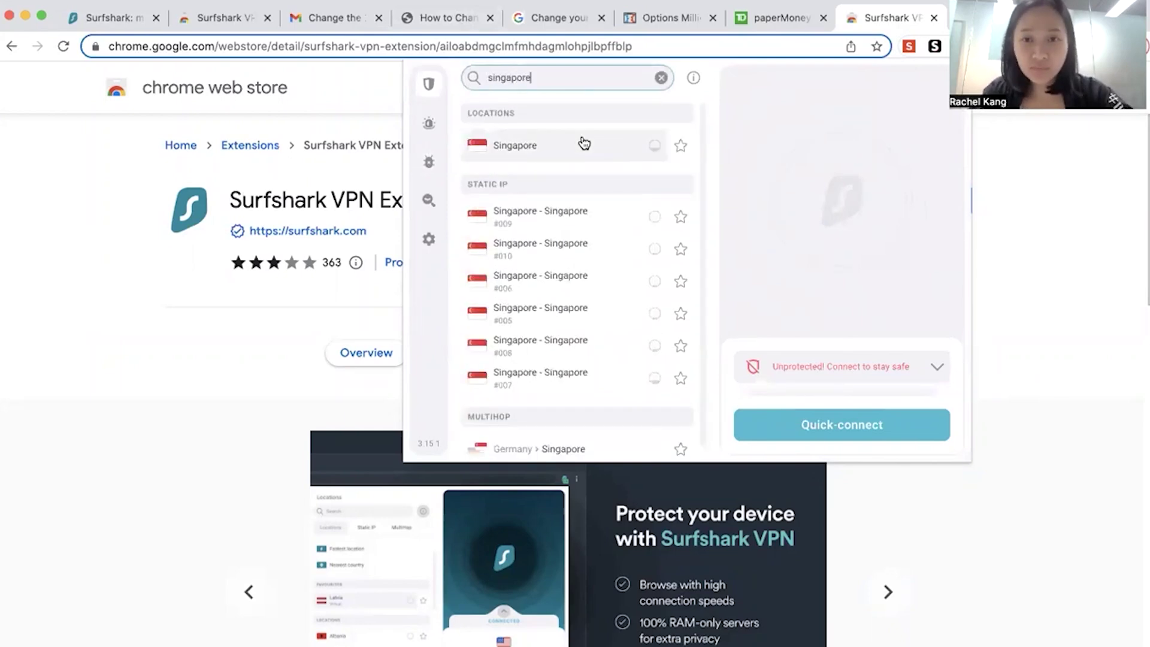
pyautogui.click(562, 150)
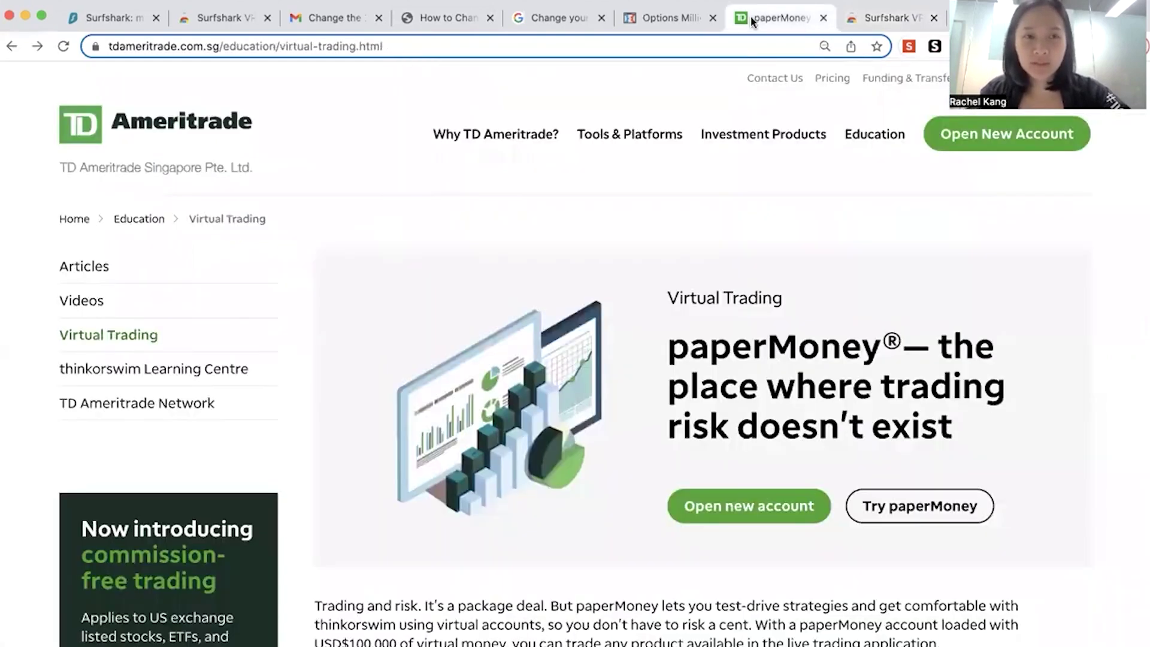
pyautogui.click(65, 46)
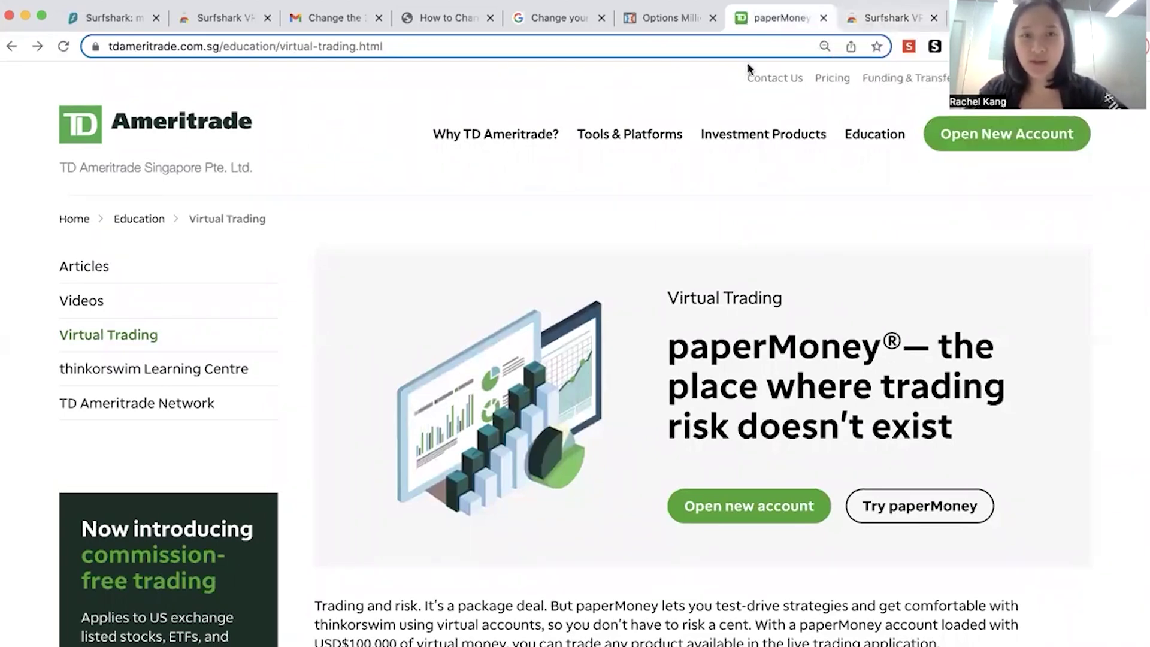
# Switch to the 'How to Change DNS to Google Public DNS Serves' PDF guide
pyautogui.click(440, 17)
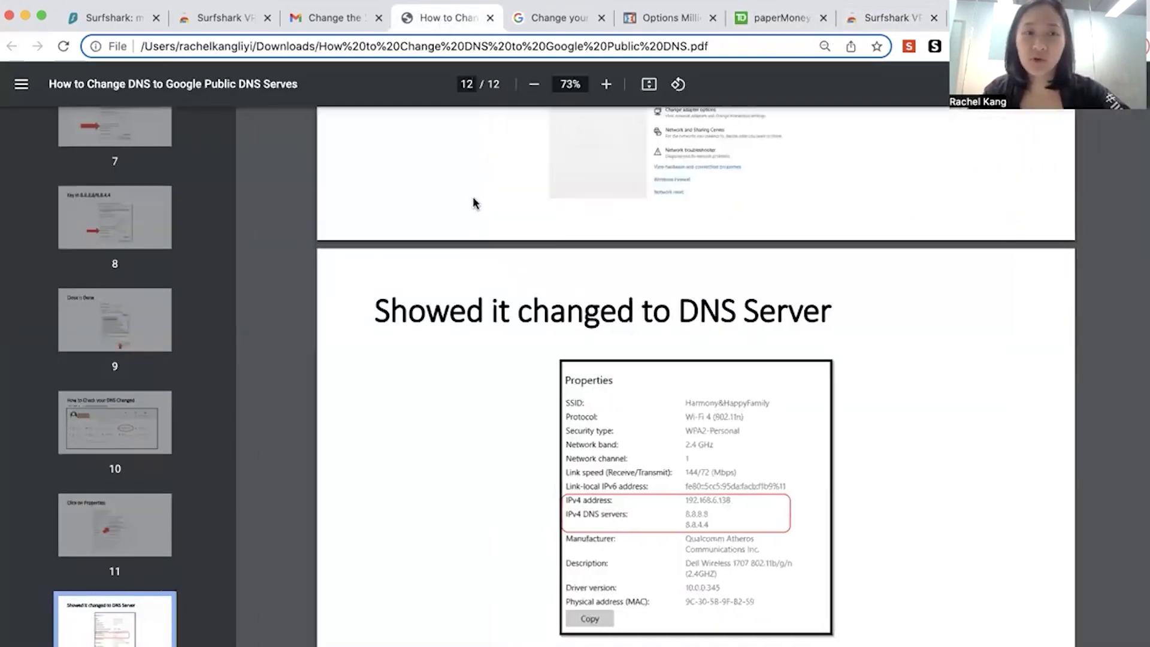
# Jump to the DNS guide's first page and scroll to page 7, 'Use the Following DNS Server Addresses'
pyautogui.scroll(10, 126, 180)
pyautogui.click(108, 163)
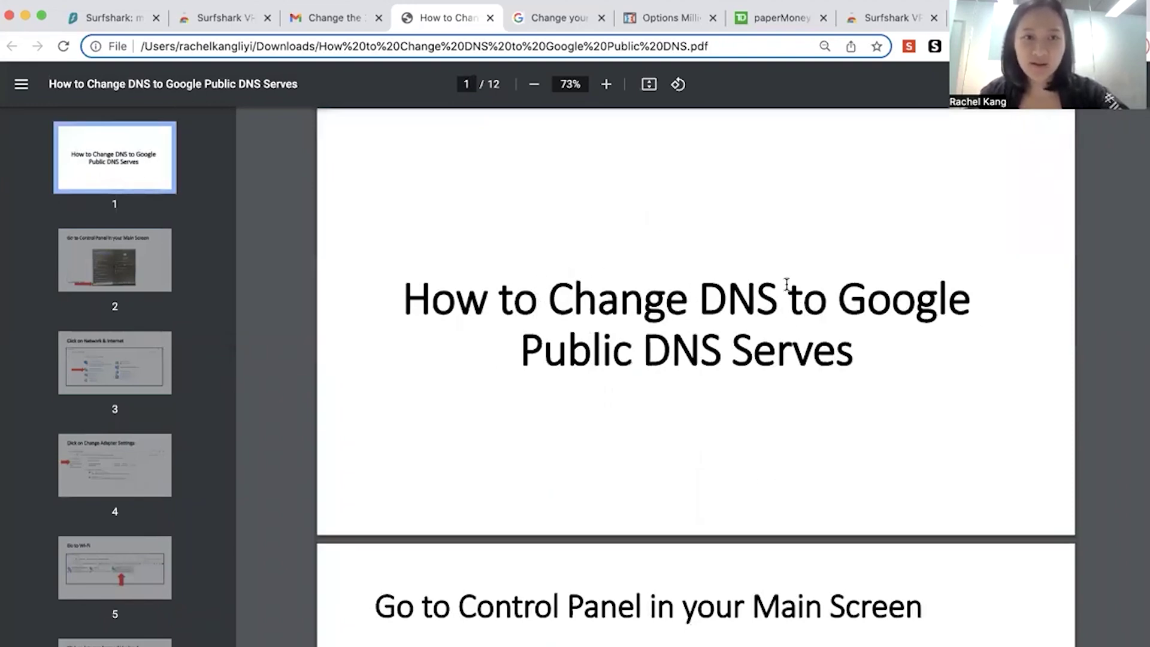
pyautogui.scroll(-6, 675, 313)
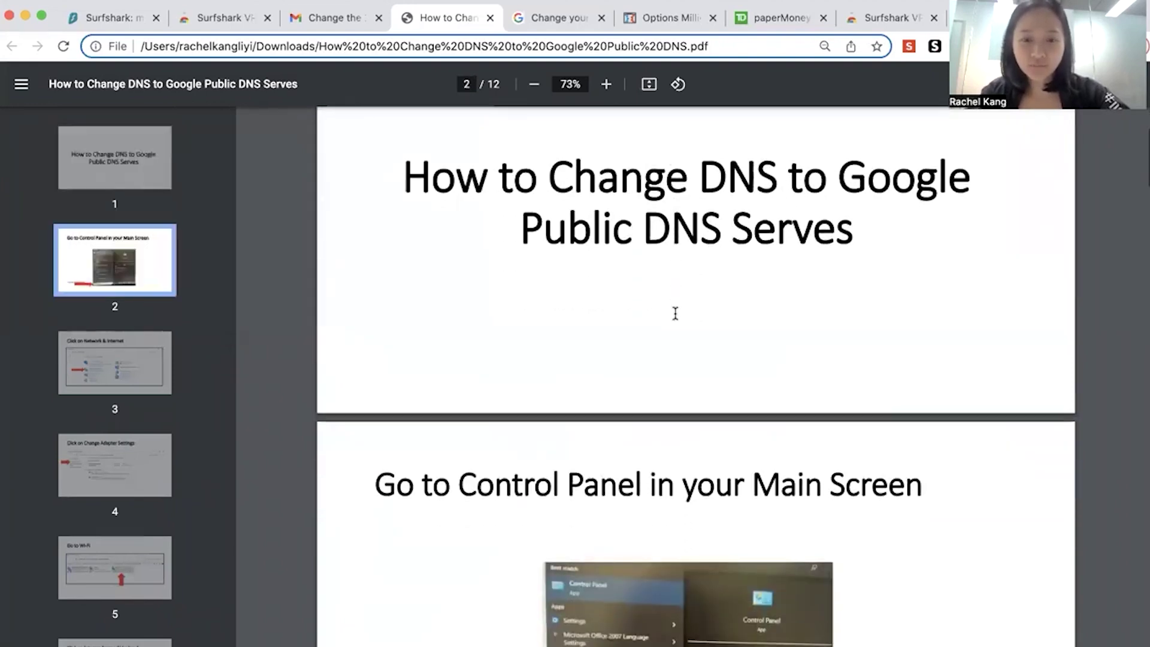
pyautogui.scroll(-1, 675, 312)
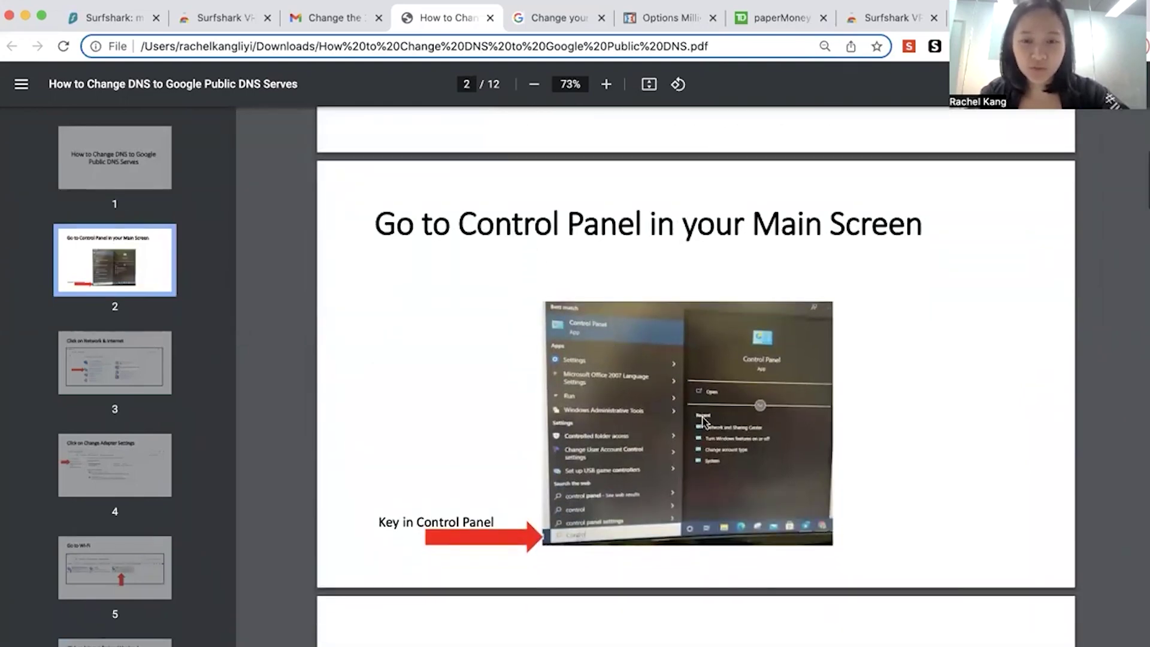
pyautogui.scroll(-8, 704, 419)
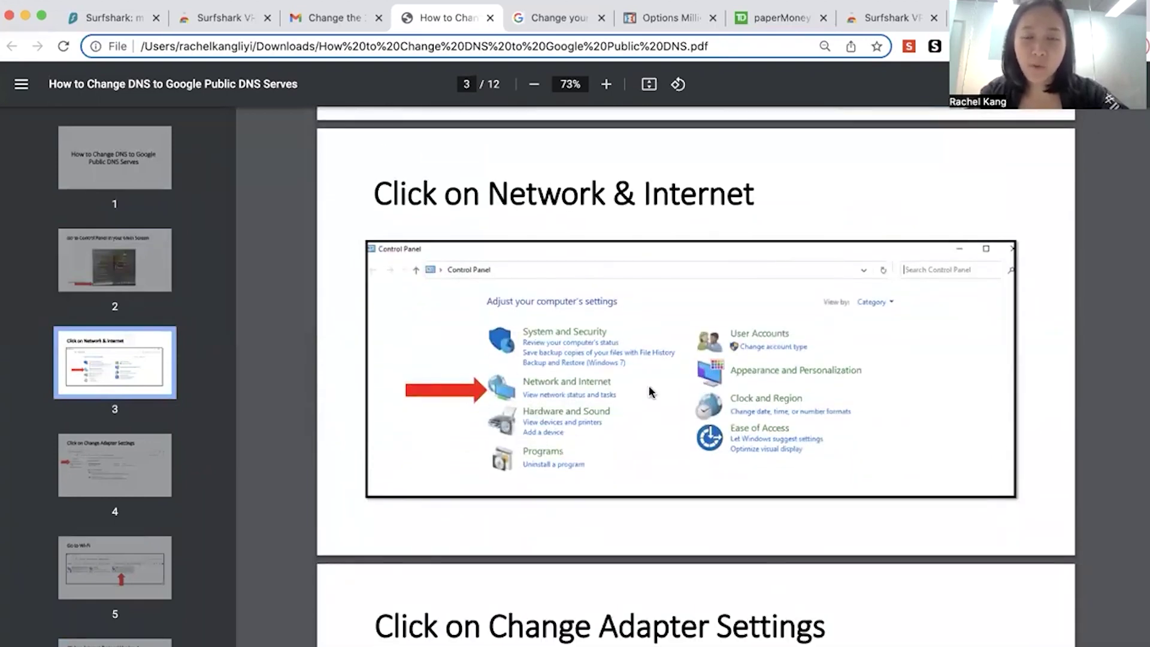
pyautogui.scroll(-6, 546, 380)
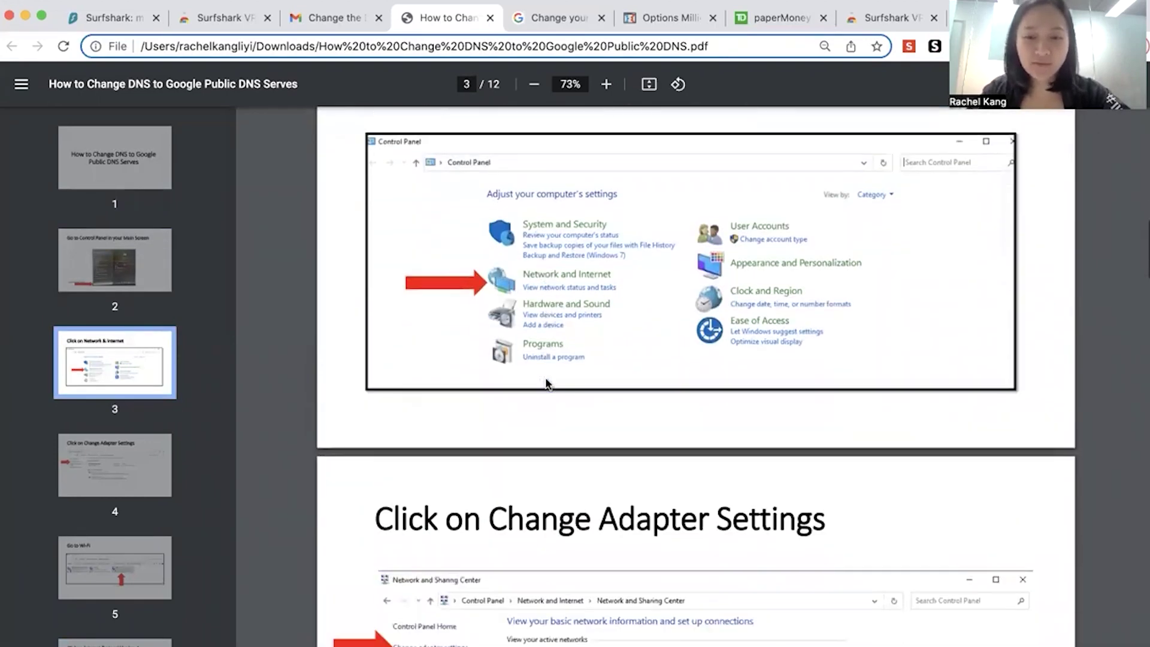
pyautogui.scroll(-2, 546, 380)
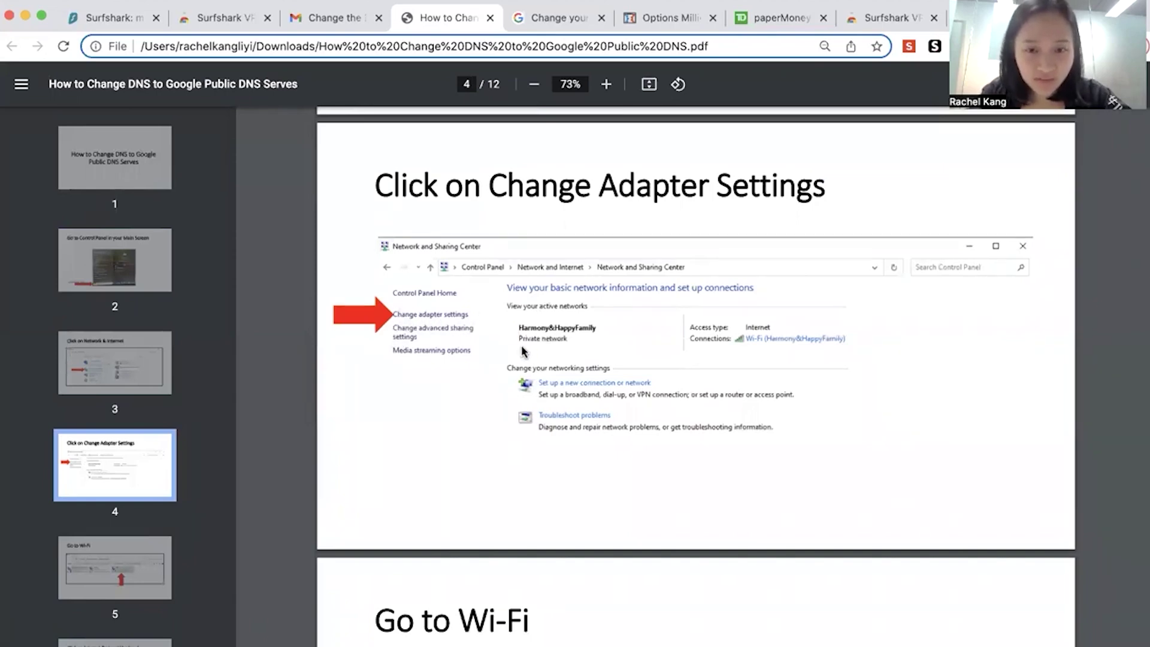
pyautogui.scroll(-1, 522, 352)
pyautogui.scroll(-5, 523, 351)
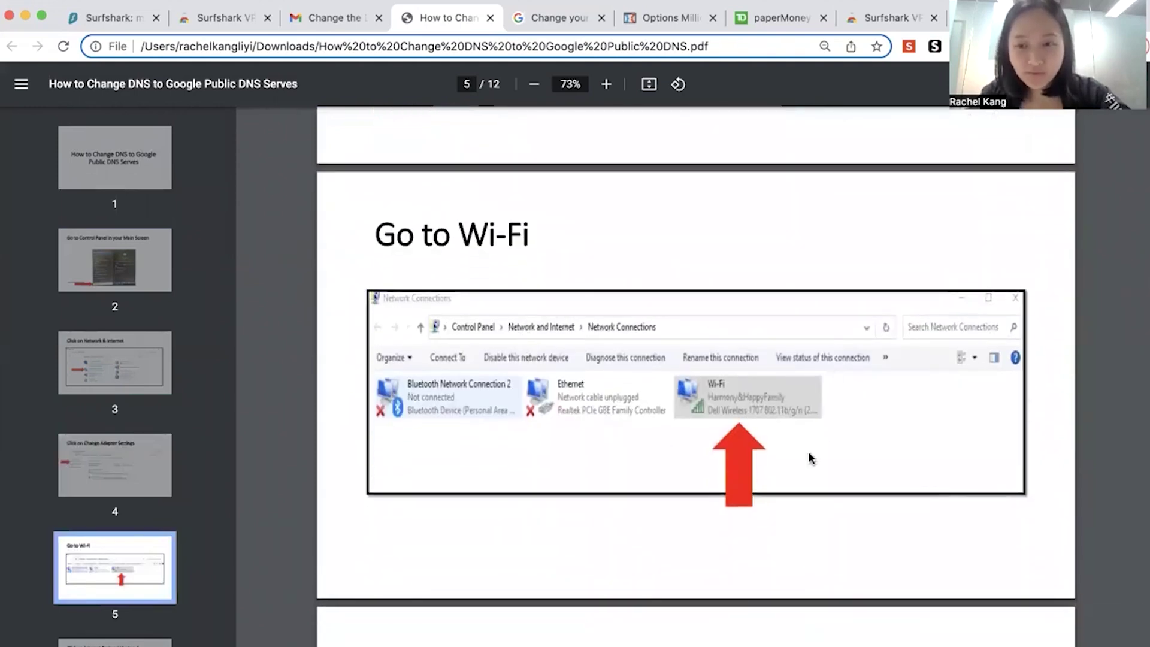
pyautogui.scroll(-4, 660, 446)
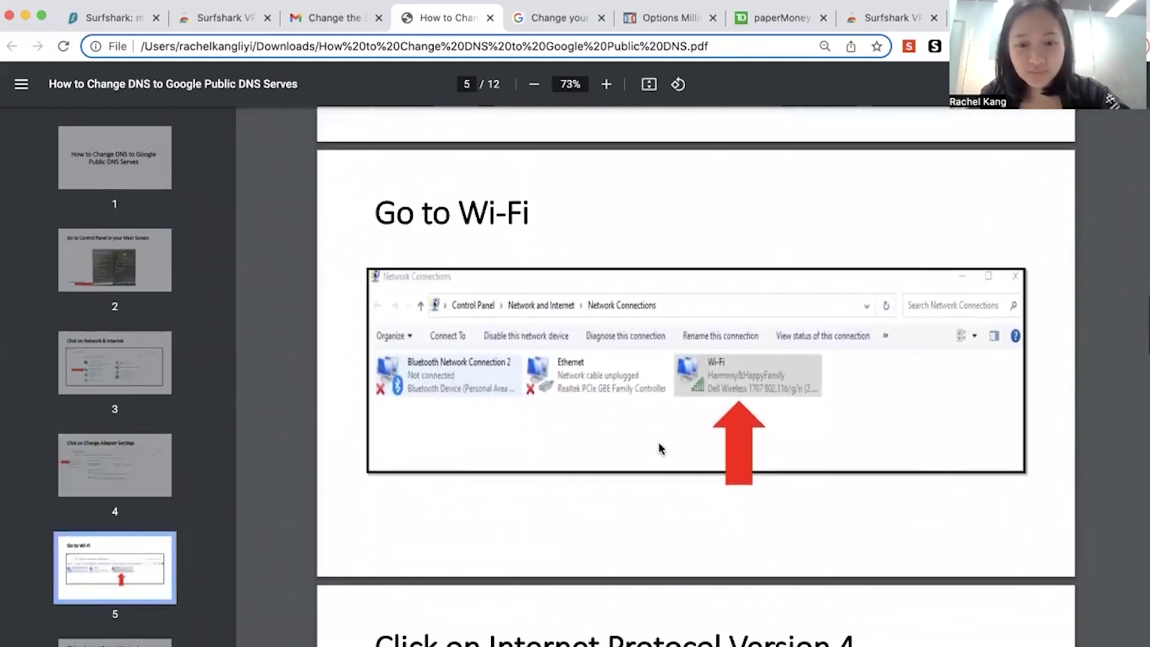
pyautogui.scroll(-3, 660, 449)
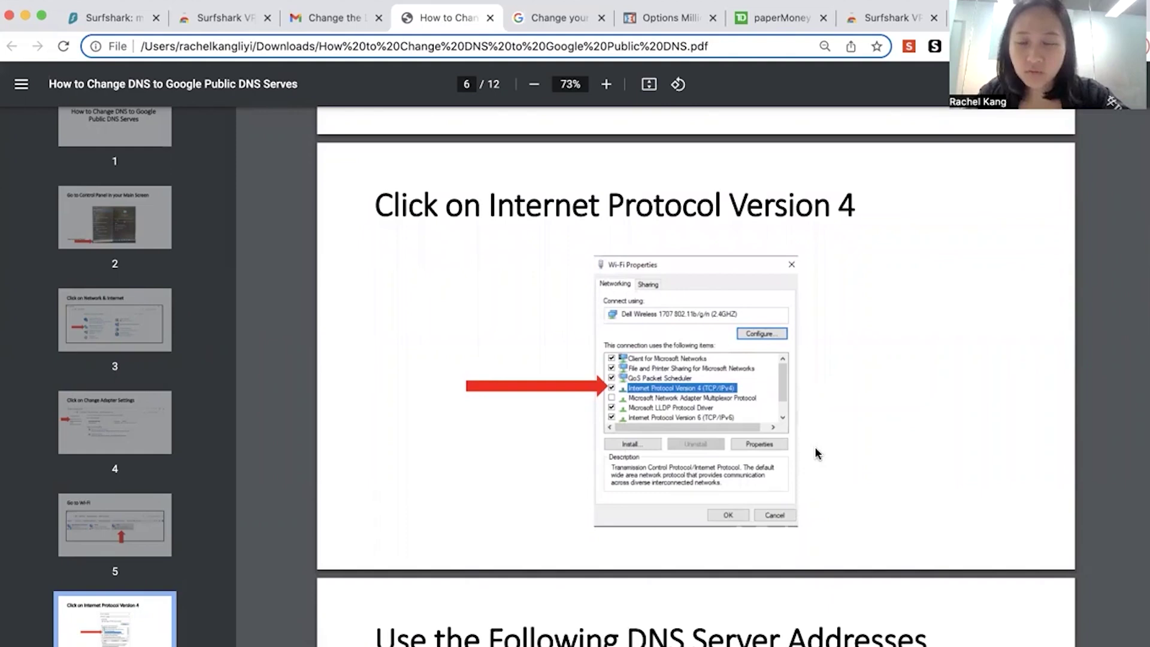
pyautogui.scroll(-3, 816, 454)
pyautogui.scroll(-5, 816, 454)
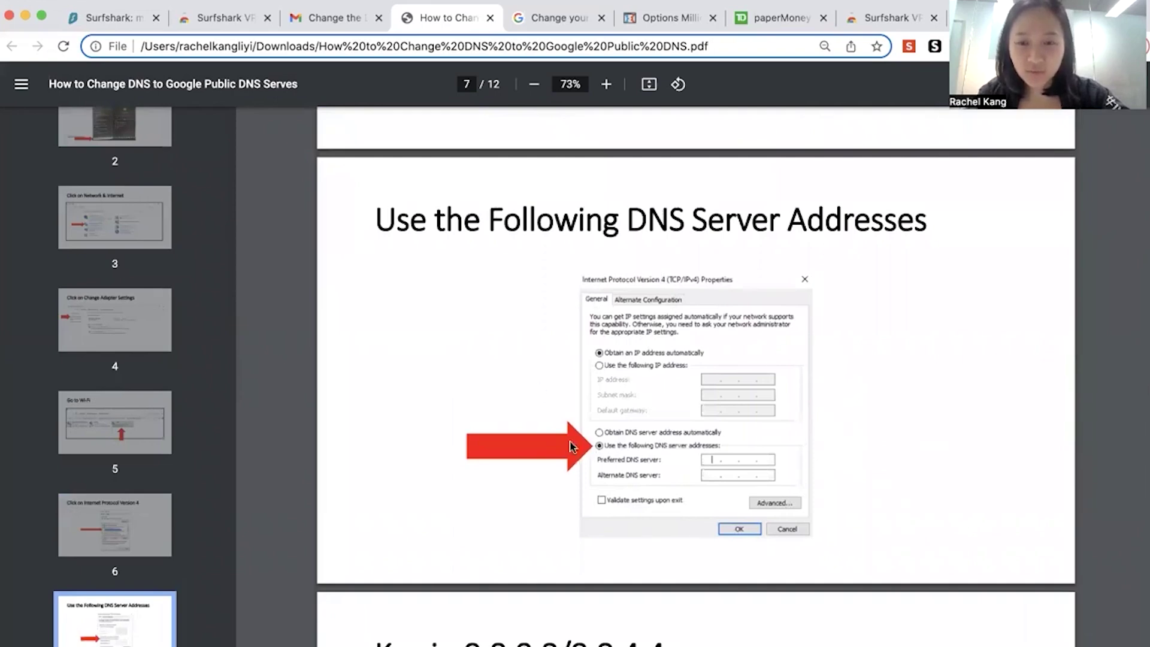
# Scroll the DNS guide through pages 8–12, confirming DNS 8.8.8.8 and 8.8.4.4
pyautogui.scroll(-6, 580, 479)
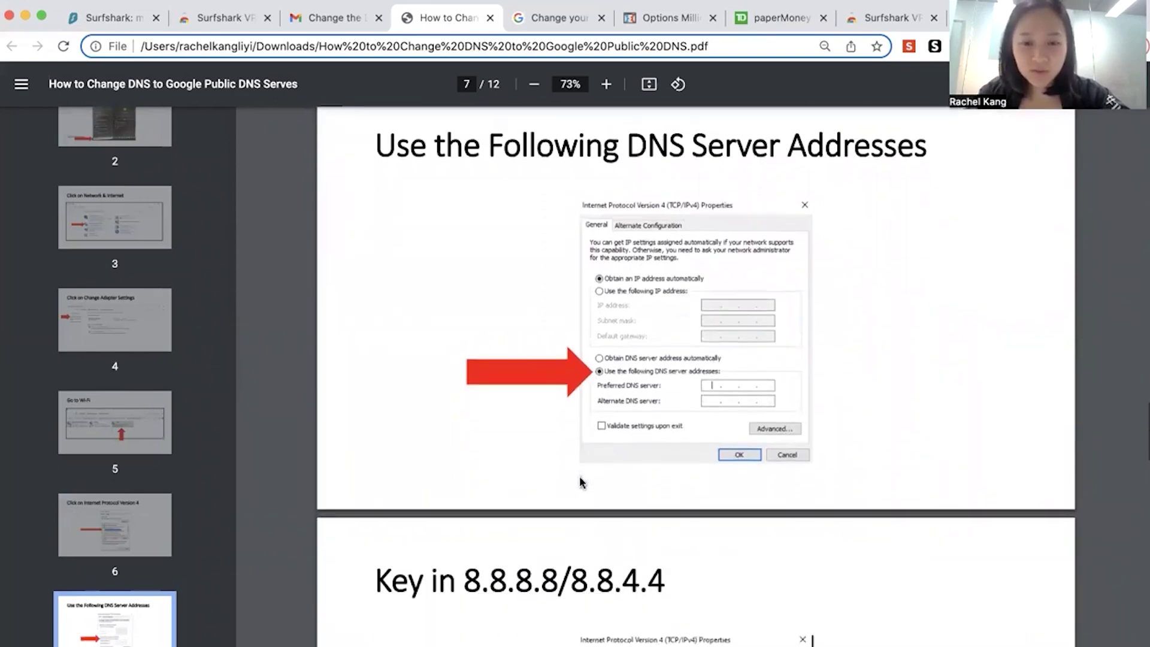
pyautogui.scroll(-2, 580, 480)
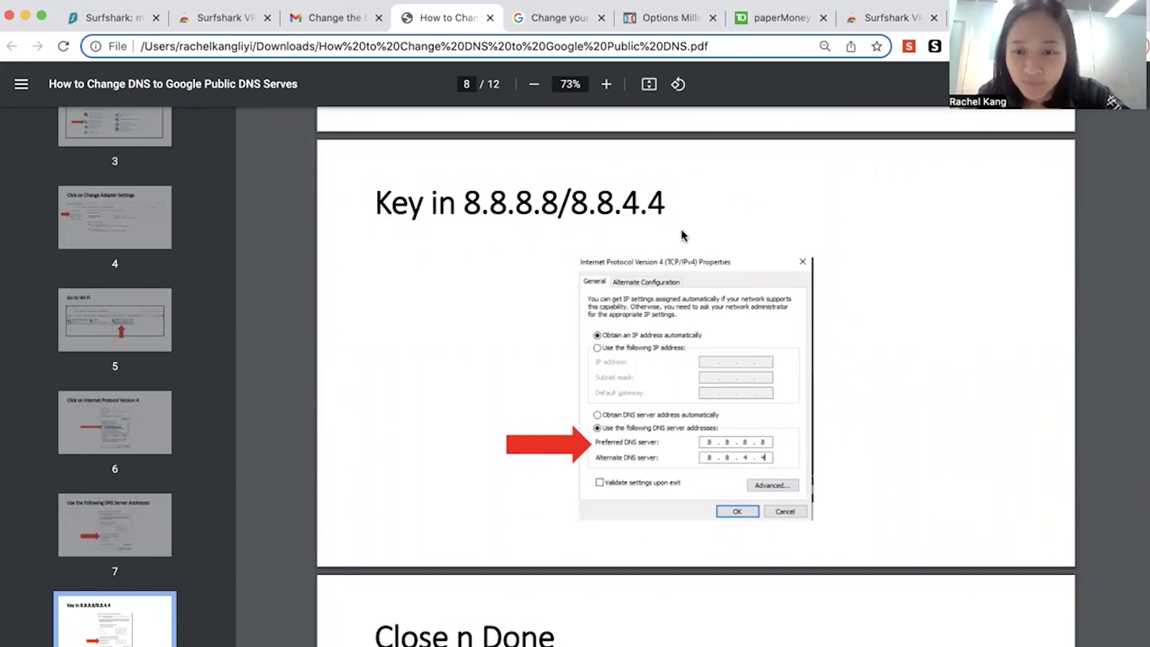
pyautogui.scroll(-8, 683, 235)
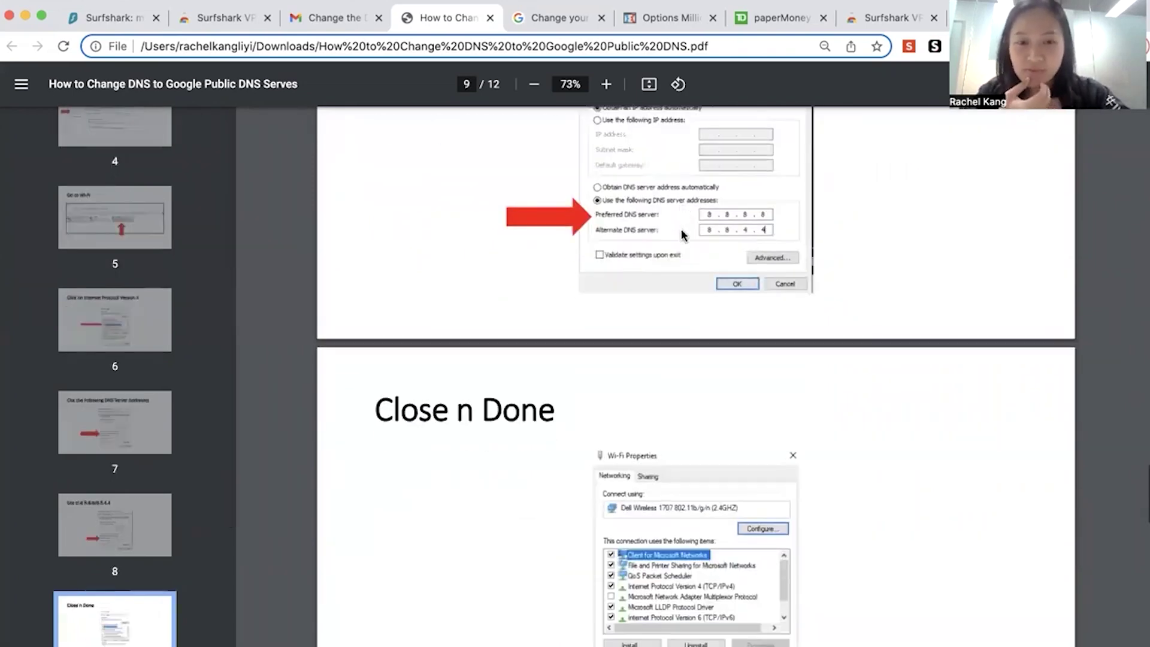
pyautogui.scroll(-1, 683, 236)
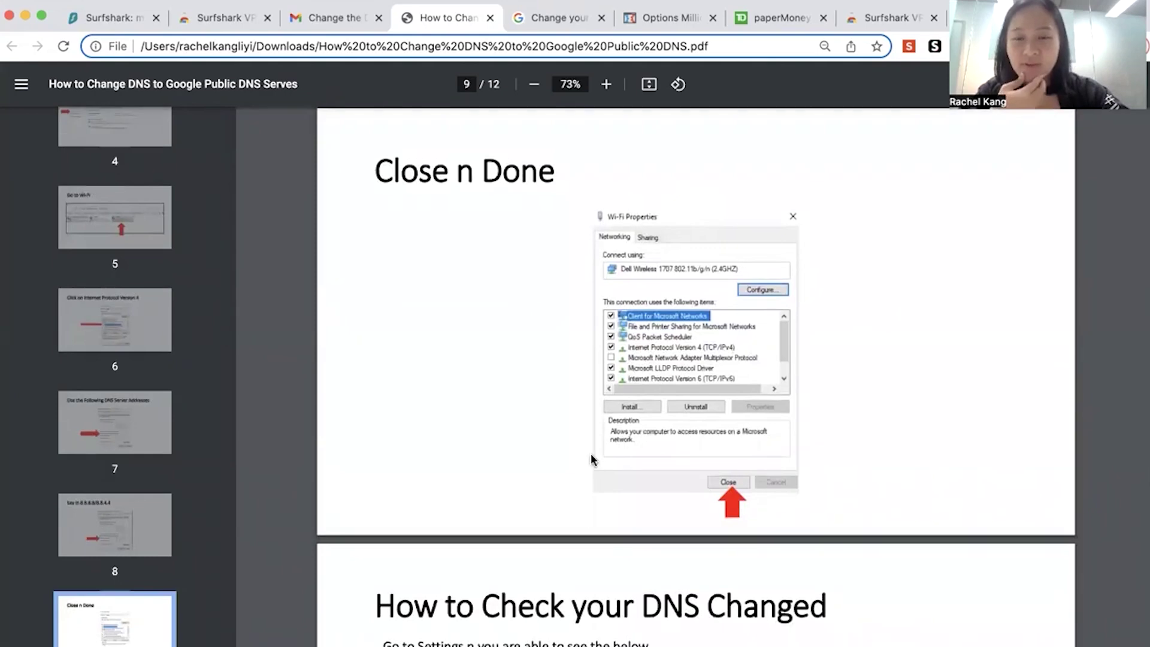
pyautogui.scroll(-7, 703, 460)
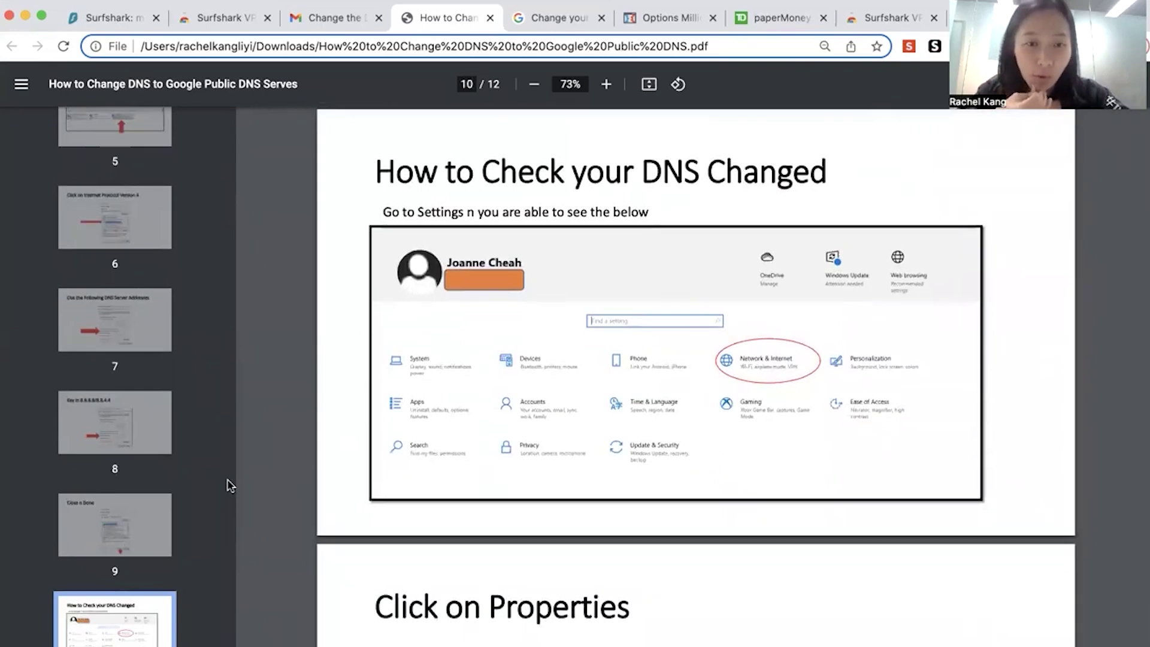
pyautogui.scroll(-3, 134, 502)
pyautogui.scroll(-2, 135, 503)
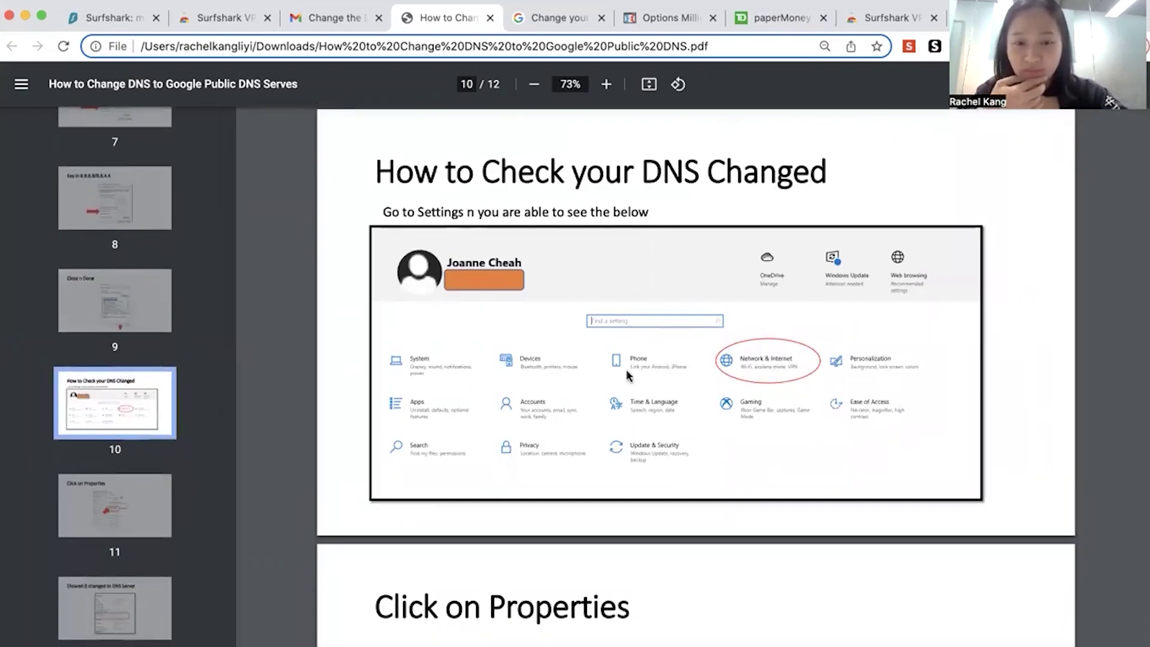
pyautogui.scroll(-10, 627, 370)
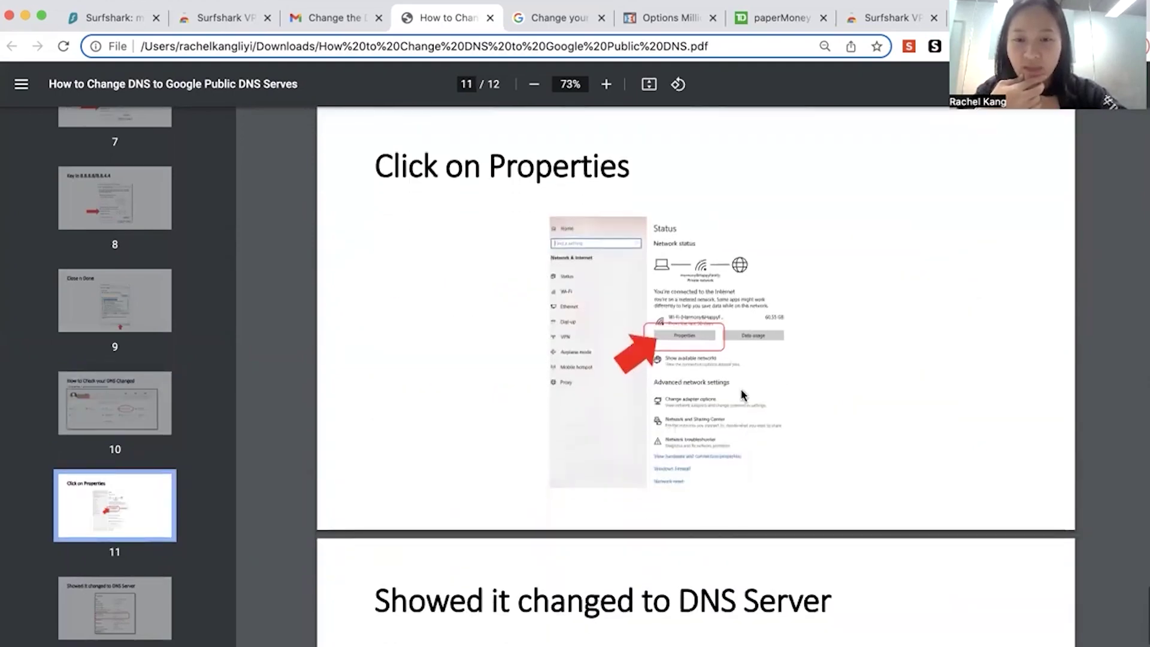
pyautogui.scroll(-5, 745, 289)
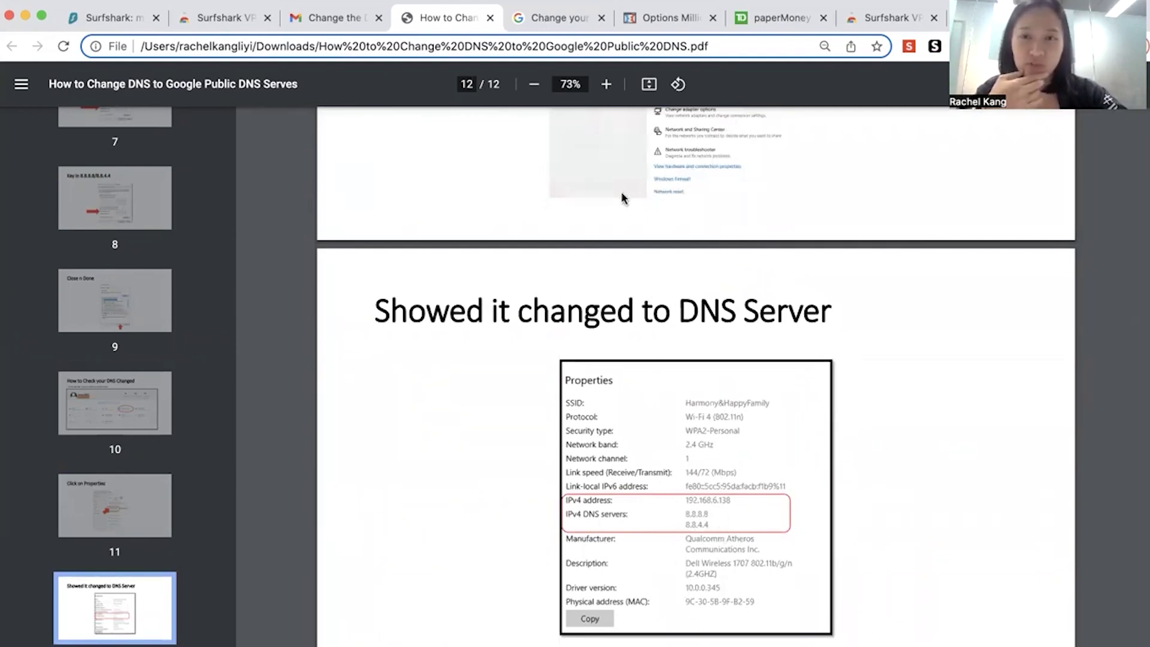
# Scroll back up, then move to Google Nest Help's 'Change your DNS' article
pyautogui.scroll(20, 621, 195)
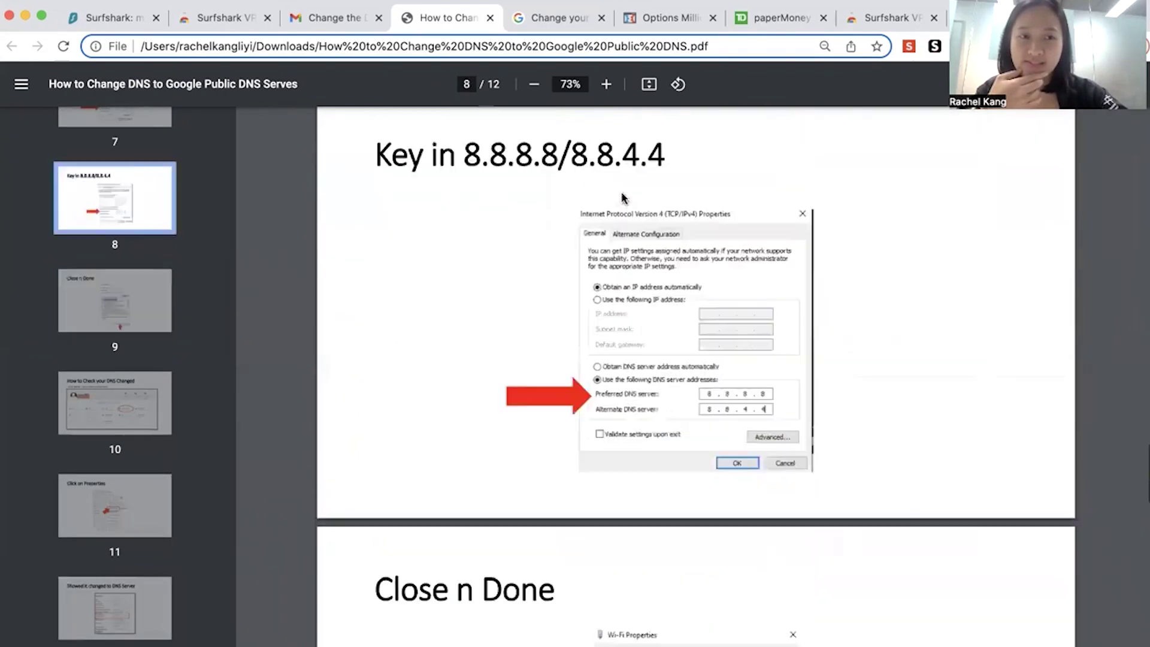
pyautogui.scroll(20, 622, 198)
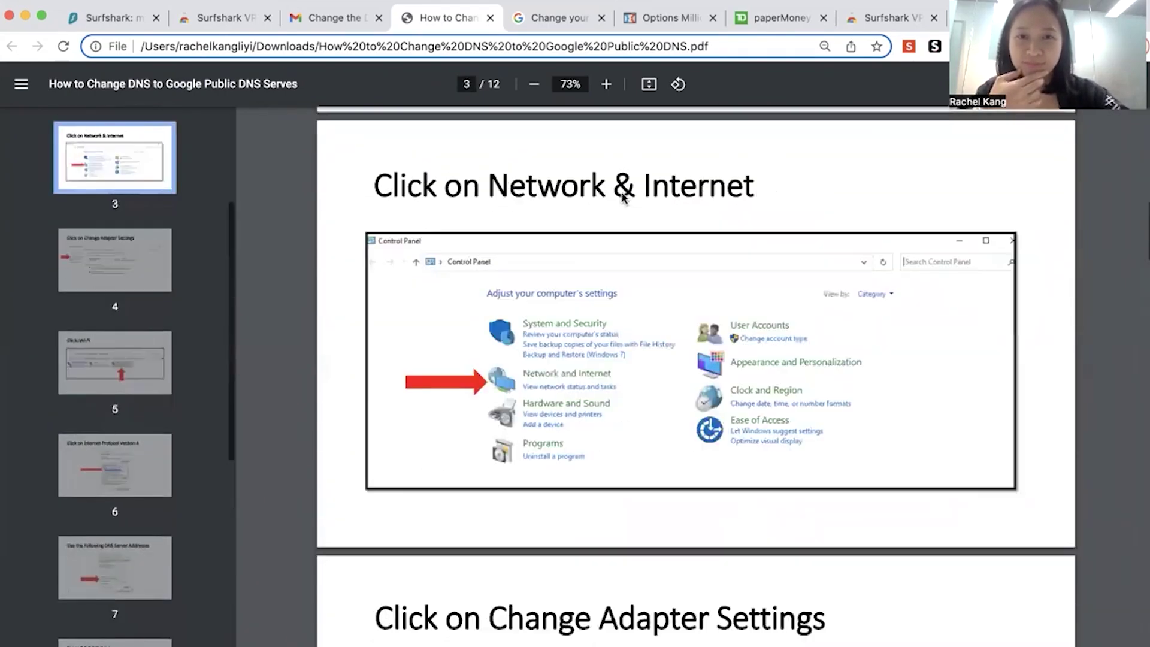
pyautogui.click(548, 18)
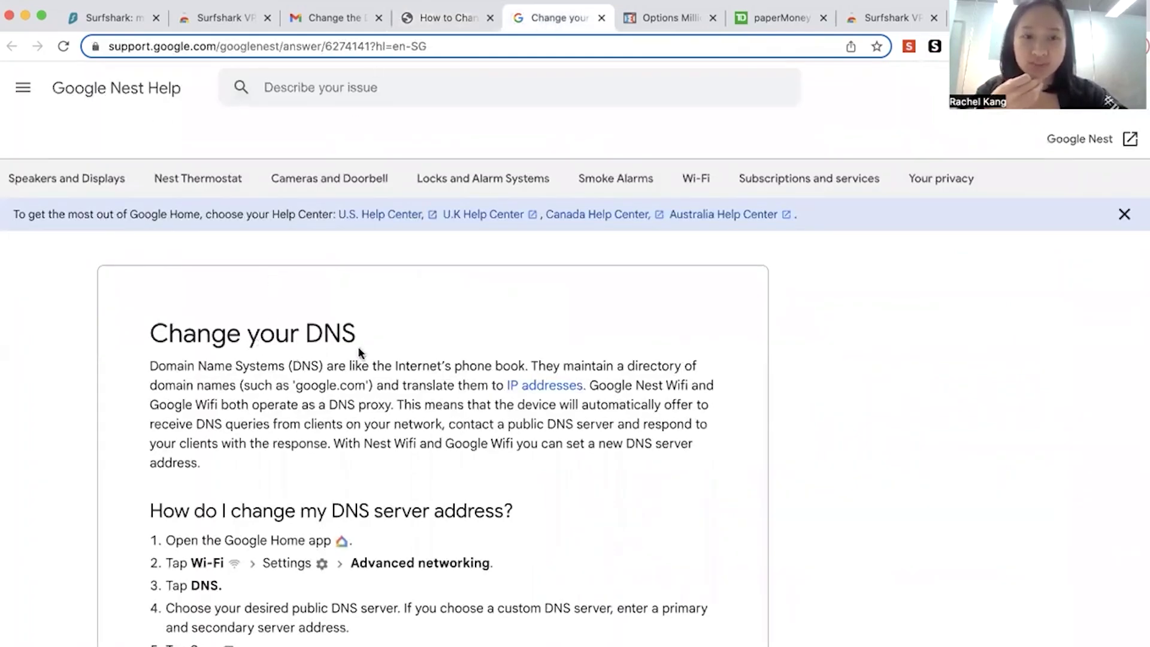
pyautogui.scroll(-4, 356, 344)
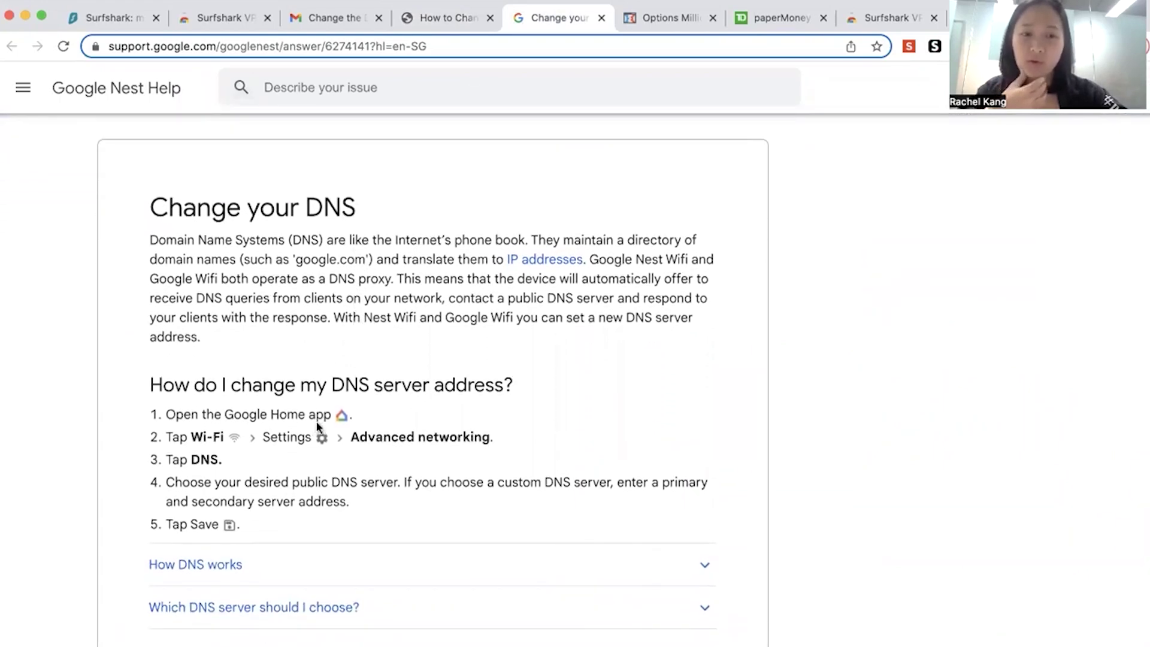
pyautogui.scroll(-1, 214, 431)
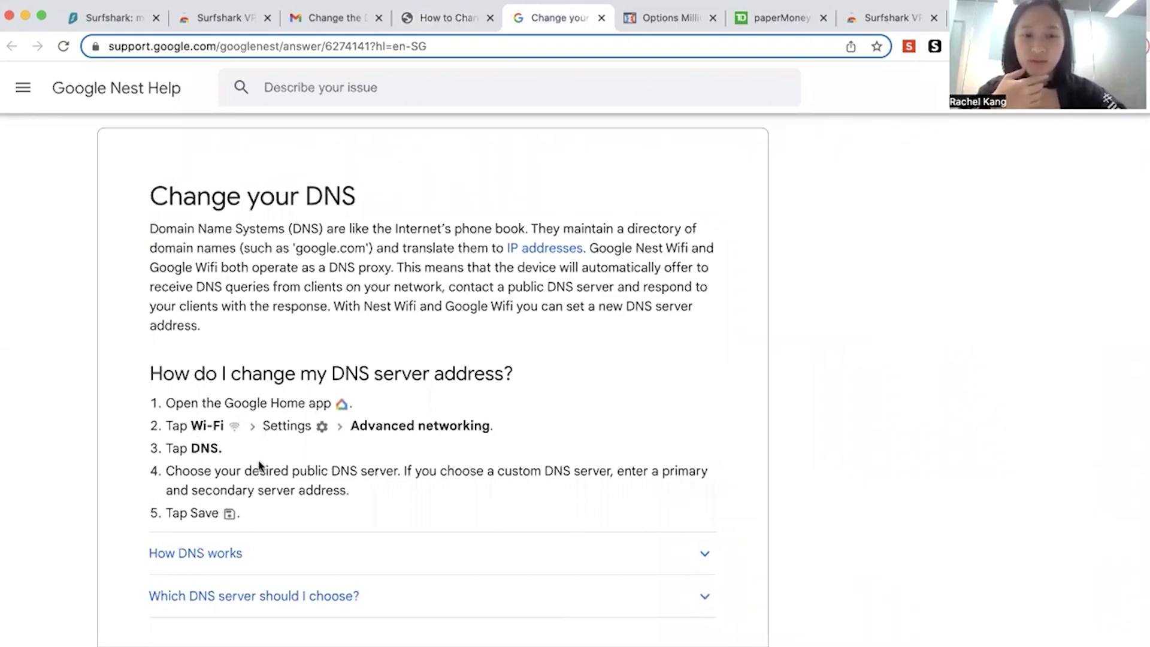
pyautogui.scroll(-1, 260, 466)
pyautogui.scroll(-3, 260, 466)
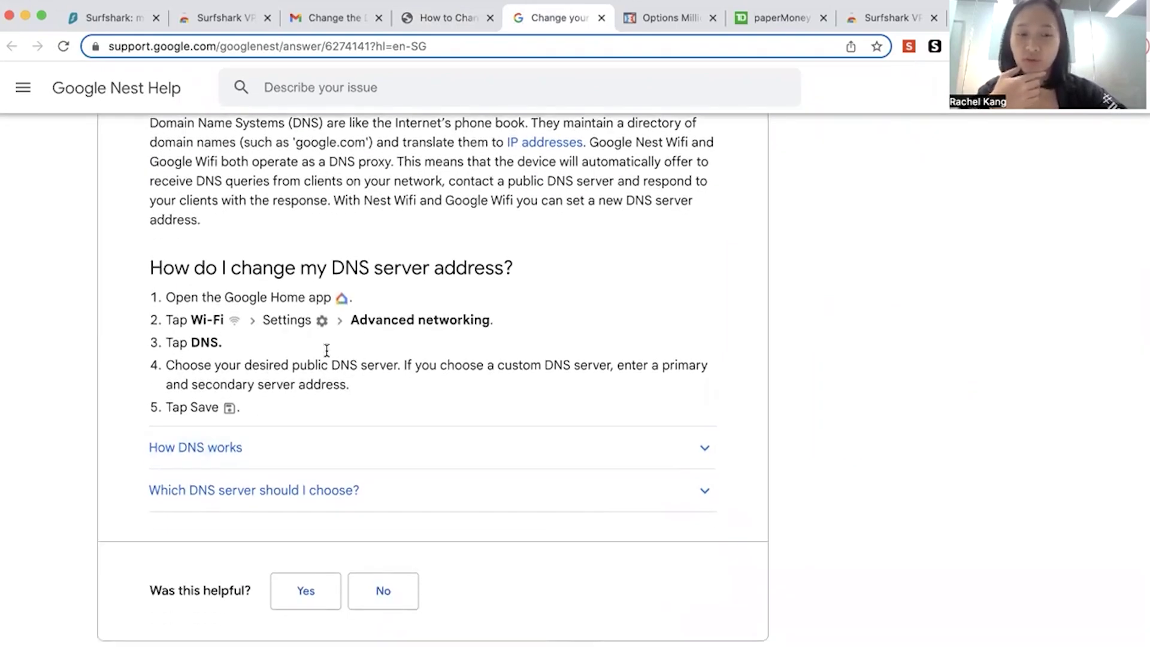